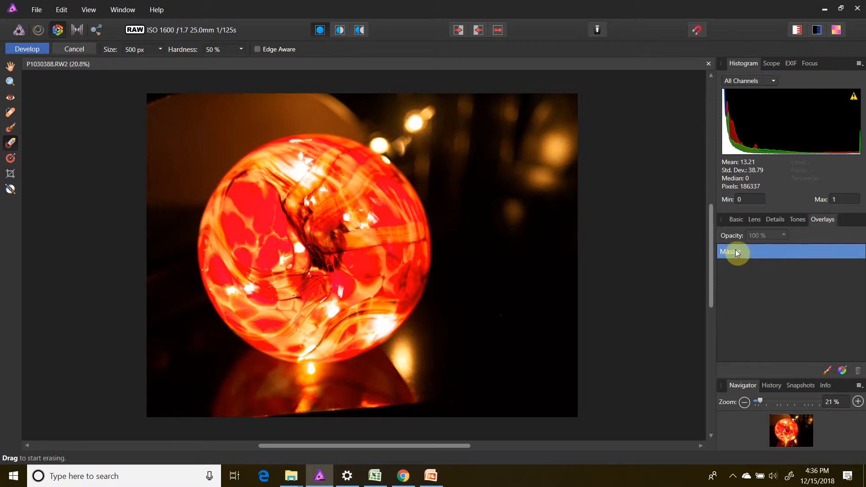
Try lowering the exposure of the whole photo to -0.842, and undo that change.
left_click(738, 220)
mouse_move(766, 283)
left_mouse_down()
mouse_move(740, 282)
mouse_move(759, 283)
left_mouse_up()
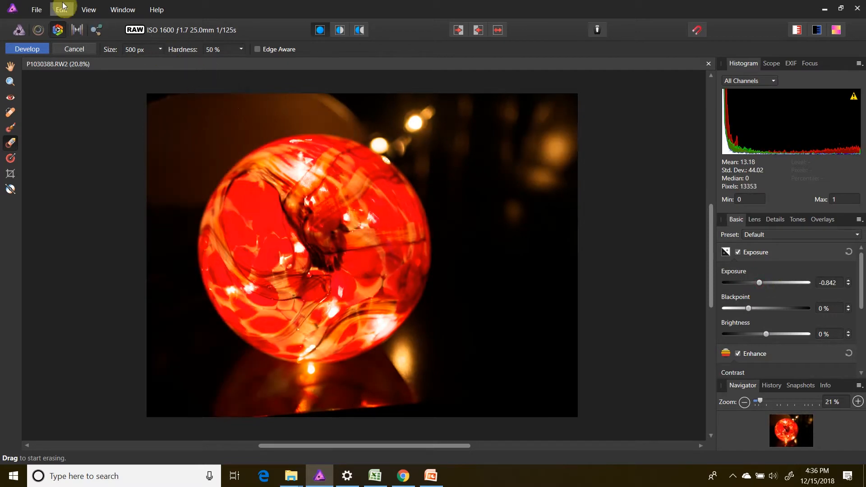
left_click(63, 8)
left_click(56, 18)
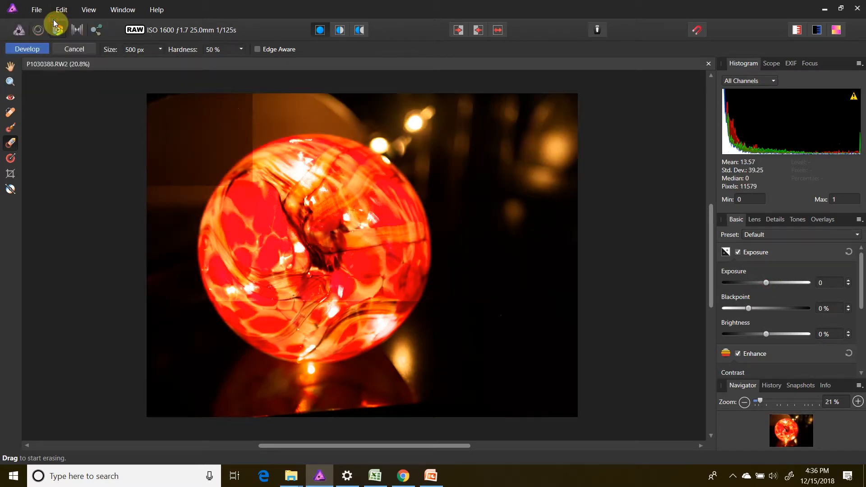
Paint a brush overlay across the entire photo with a 1758.9 px overlay brush at 50 % hardness.
left_click(821, 220)
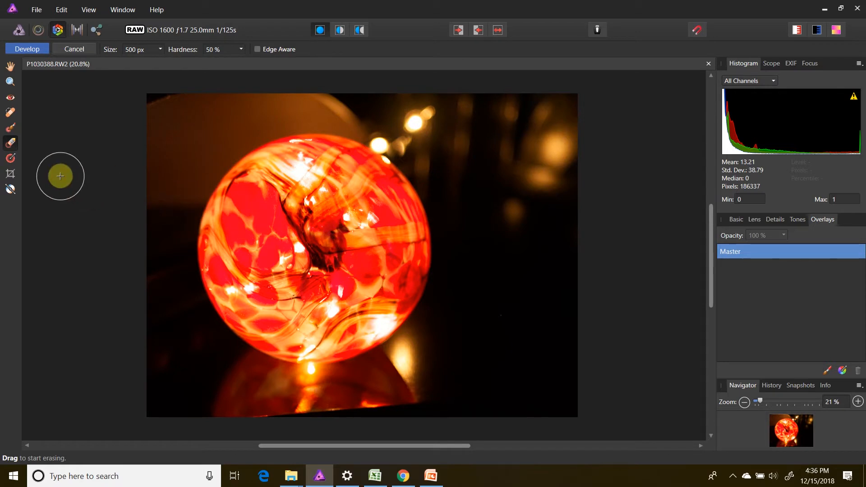
left_click(11, 129)
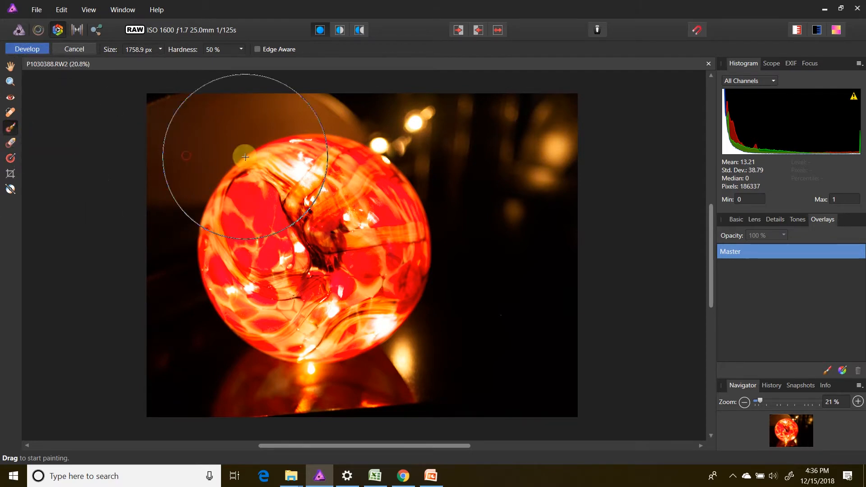
mouse_move(245, 156)
left_mouse_down()
mouse_move(598, 146)
mouse_move(264, 149)
mouse_move(147, 162)
mouse_move(218, 224)
mouse_move(562, 235)
mouse_move(162, 276)
mouse_move(270, 301)
mouse_move(553, 306)
mouse_move(559, 352)
mouse_move(160, 376)
mouse_move(339, 368)
mouse_move(547, 382)
mouse_move(218, 376)
mouse_move(598, 207)
left_mouse_up()
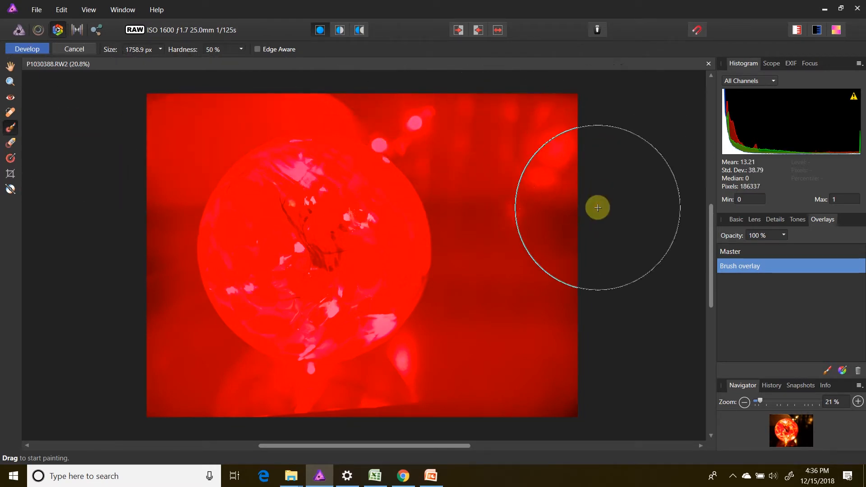
Erase the brush overlay from the glass ball out to its edges, using a 500 px eraser at 100 % hardness.
left_click(10, 144)
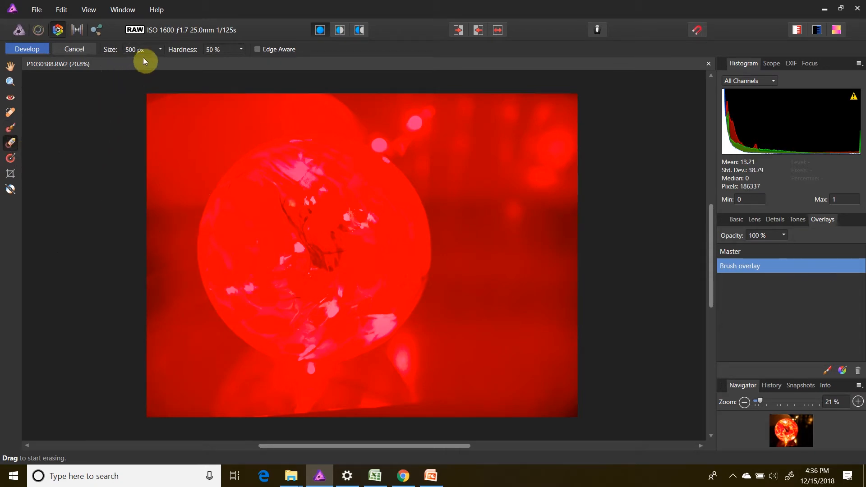
left_click(242, 49)
left_click_drag(243, 61, 260, 61)
mouse_move(333, 309)
left_mouse_down()
mouse_move(287, 260)
mouse_move(284, 230)
mouse_move(301, 195)
mouse_move(325, 197)
mouse_move(317, 257)
mouse_move(292, 243)
mouse_move(333, 261)
mouse_move(298, 288)
mouse_move(313, 300)
mouse_move(349, 299)
mouse_move(370, 281)
mouse_move(381, 254)
mouse_move(367, 201)
mouse_move(327, 173)
mouse_move(352, 175)
mouse_move(380, 200)
mouse_move(395, 240)
mouse_move(392, 280)
mouse_move(365, 320)
mouse_move(284, 336)
mouse_move(249, 315)
mouse_move(232, 280)
mouse_move(251, 185)
mouse_move(283, 165)
mouse_move(328, 169)
mouse_move(368, 208)
mouse_move(265, 234)
mouse_move(351, 276)
mouse_move(326, 269)
mouse_move(313, 305)
mouse_move(326, 284)
mouse_move(294, 275)
mouse_move(281, 294)
mouse_move(309, 285)
mouse_move(294, 239)
mouse_move(269, 220)
mouse_move(243, 222)
mouse_move(268, 210)
mouse_move(260, 193)
mouse_move(266, 174)
mouse_move(231, 212)
mouse_move(227, 284)
mouse_move(282, 335)
mouse_move(341, 335)
mouse_move(375, 313)
mouse_move(396, 278)
mouse_move(393, 198)
mouse_move(351, 159)
mouse_move(307, 151)
mouse_move(351, 170)
mouse_move(397, 212)
mouse_move(408, 253)
mouse_move(376, 328)
mouse_move(301, 345)
mouse_move(262, 332)
mouse_move(223, 268)
mouse_move(215, 220)
mouse_move(251, 183)
mouse_move(306, 159)
mouse_move(372, 201)
mouse_move(301, 211)
mouse_move(330, 270)
mouse_move(383, 272)
mouse_move(362, 253)
mouse_move(254, 226)
mouse_move(275, 224)
mouse_move(265, 62)
left_mouse_up()
left_click(241, 50)
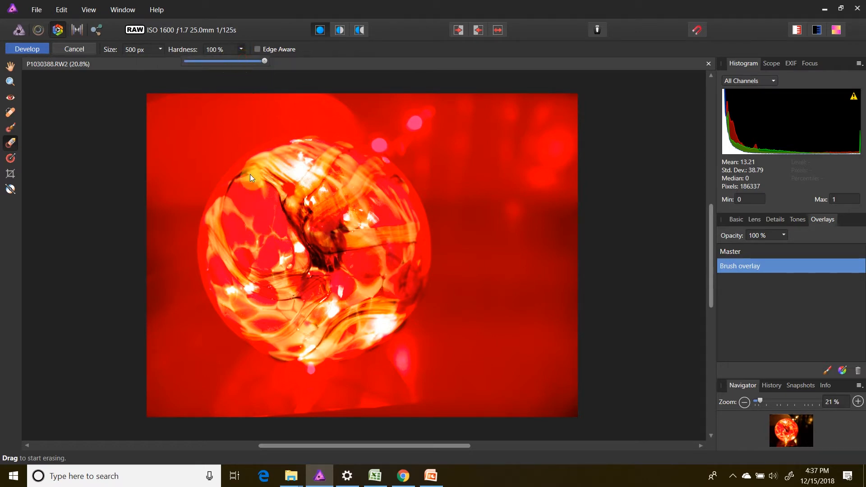
mouse_move(281, 242)
left_mouse_down()
mouse_move(242, 273)
mouse_move(241, 301)
mouse_move(220, 241)
mouse_move(266, 174)
left_mouse_up()
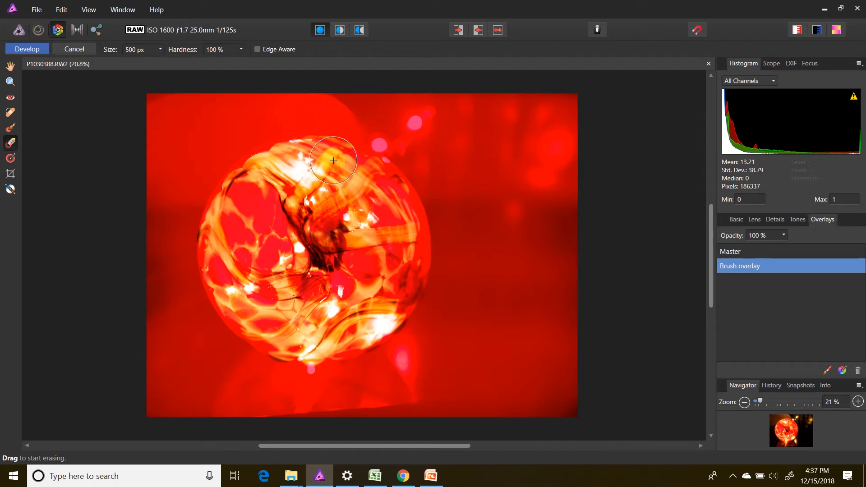
mouse_move(349, 167)
left_mouse_down()
mouse_move(408, 217)
mouse_move(400, 288)
mouse_move(381, 316)
mouse_move(398, 226)
mouse_move(389, 315)
mouse_move(372, 331)
mouse_move(278, 335)
mouse_move(237, 288)
mouse_move(230, 235)
mouse_move(221, 261)
mouse_move(245, 307)
mouse_move(309, 299)
mouse_move(323, 273)
left_mouse_up()
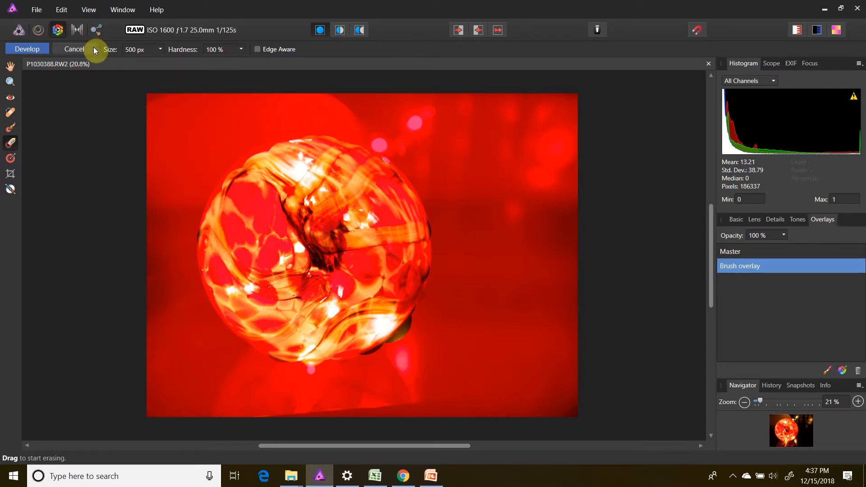
Repaint the overlay where too much was erased beyond the ball's lower-right edge, using a 407.4 px brush, and return to the overlay eraser.
left_click(11, 128)
key("bracketleft")
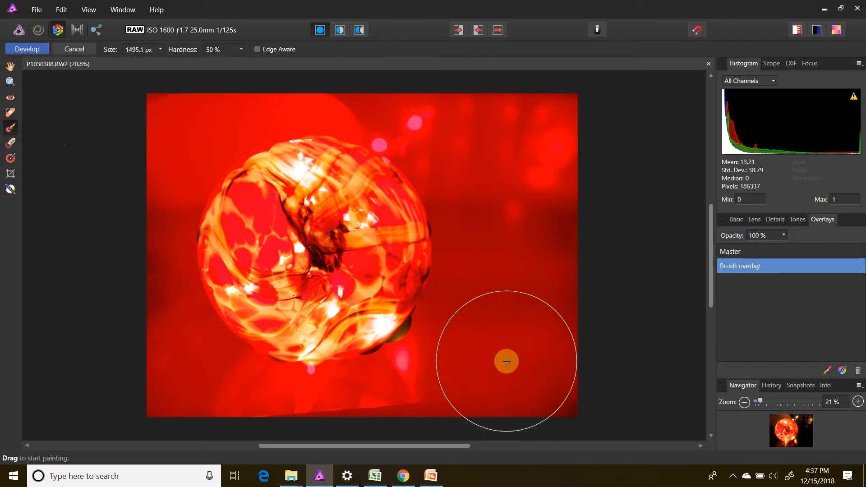
key("bracketleft")
key("bracketleft")
key("bracketleft")
key("bracketleft")
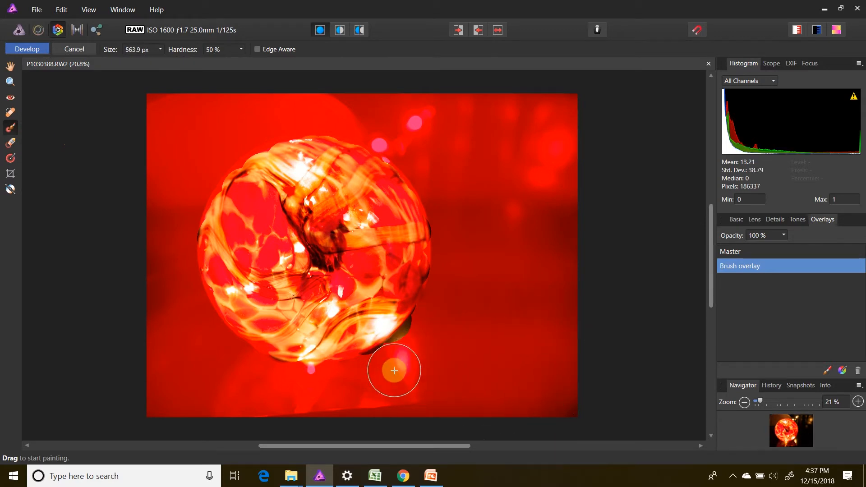
key("bracketleft")
key("bracketleft")
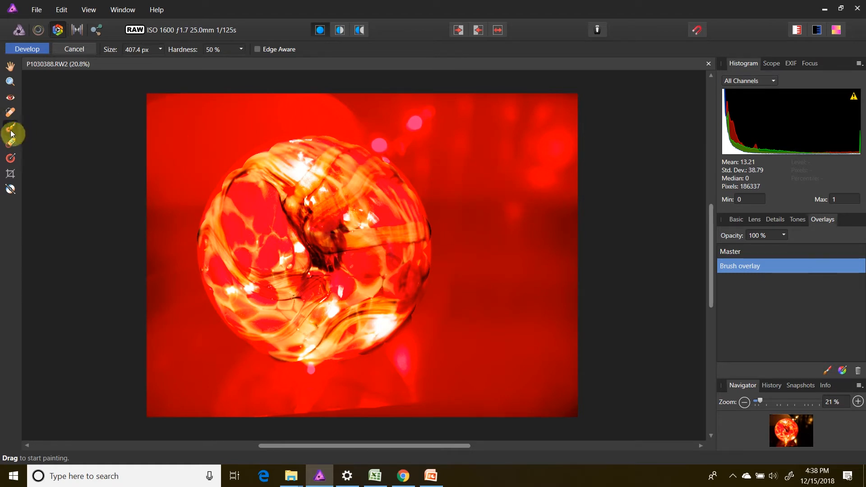
left_click(20, 148)
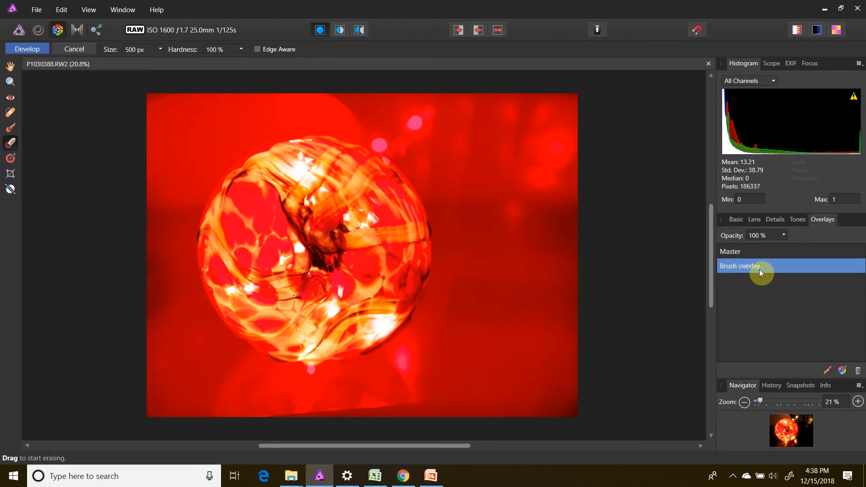
Set the brush overlay's exposure to 0.19, blackpoint to -3 % and brightness to -4 %.
left_click(741, 224)
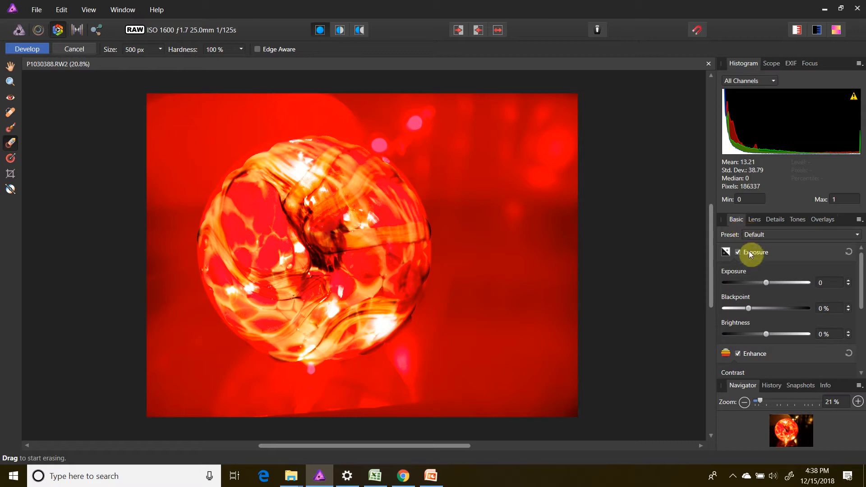
left_click_drag(765, 281, 755, 282)
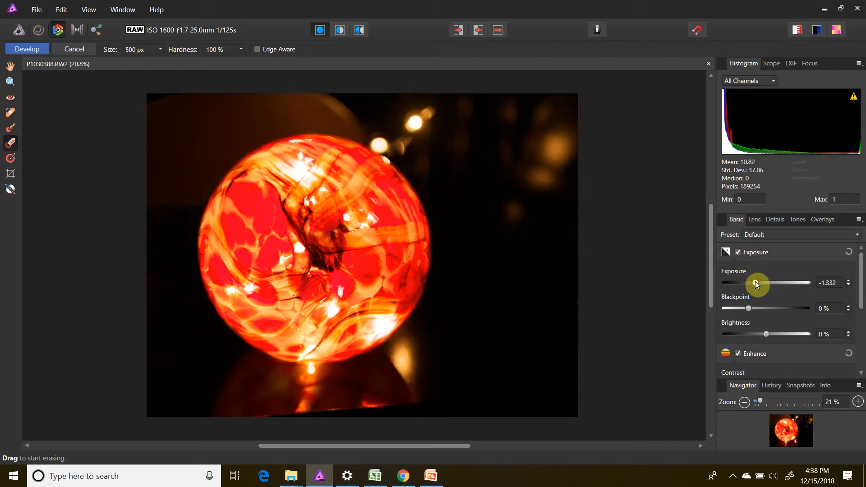
left_click_drag(755, 280, 772, 283)
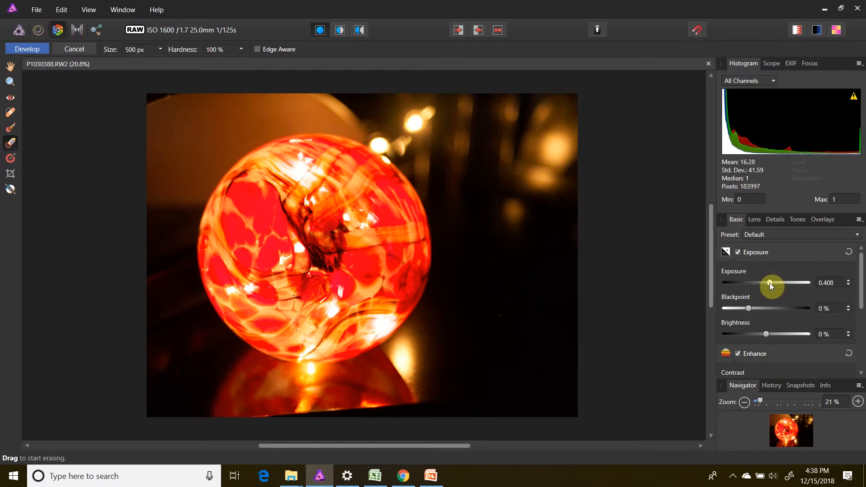
left_click_drag(769, 282, 768, 284)
left_click_drag(736, 307, 742, 307)
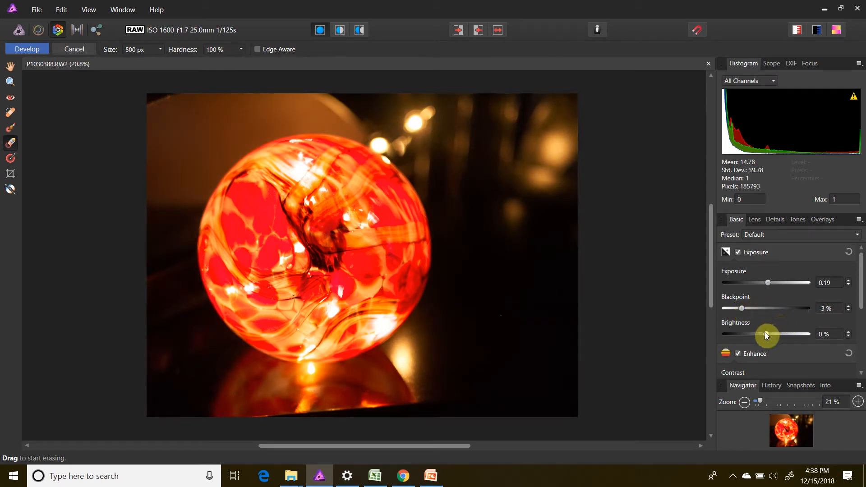
left_click_drag(766, 332, 763, 331)
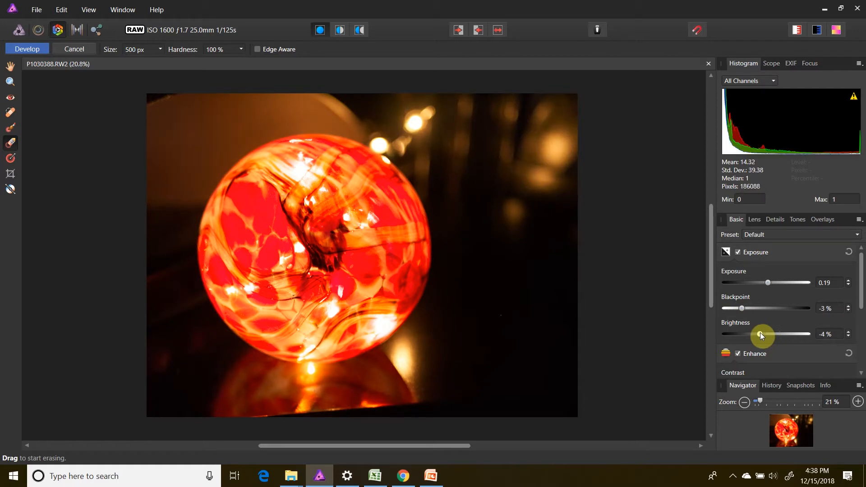
Set the overlay's saturation to 6 % and its vibrance to 12 %.
scroll(764, 323, "down", 3)
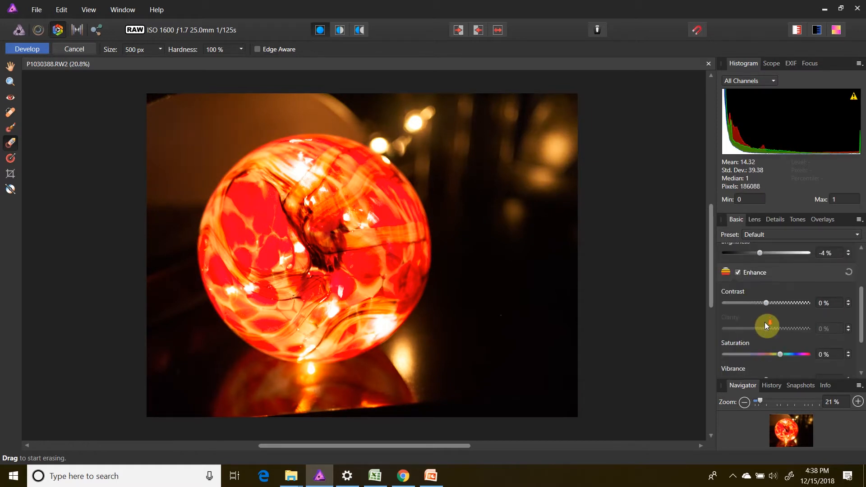
scroll(766, 323, "down", 1)
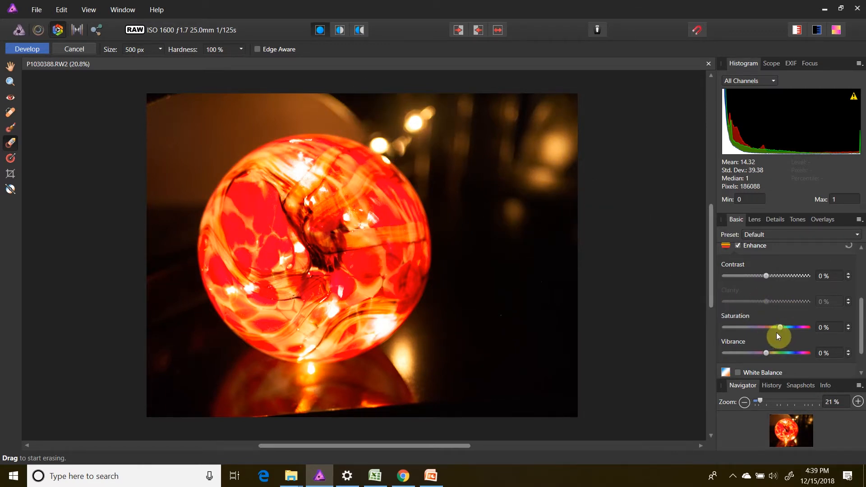
mouse_move(779, 328)
left_mouse_down()
mouse_move(756, 332)
mouse_move(775, 330)
left_mouse_up()
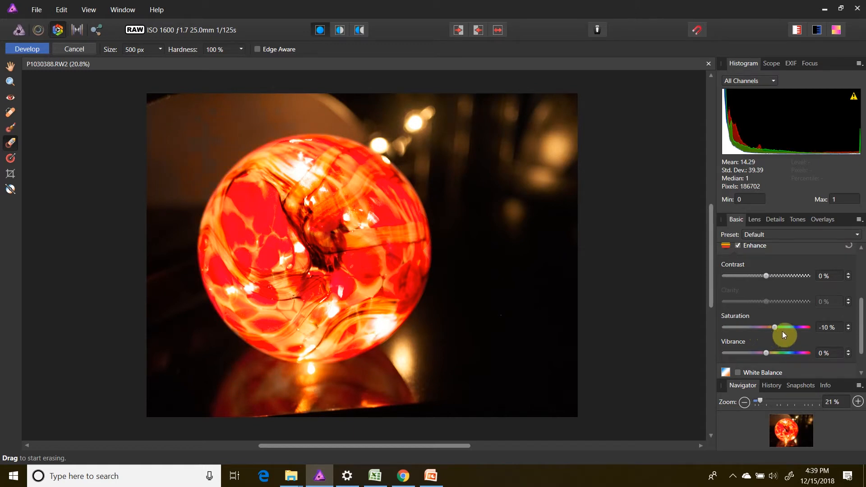
left_click_drag(773, 327, 783, 328)
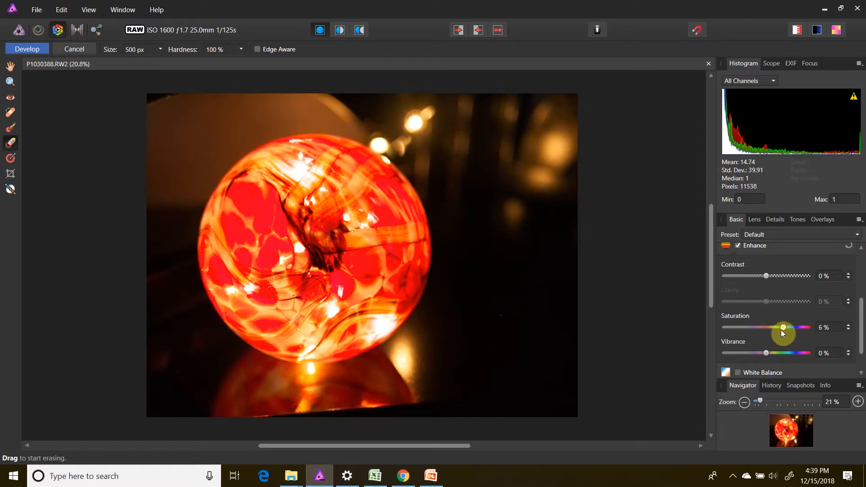
left_click_drag(768, 354, 777, 354)
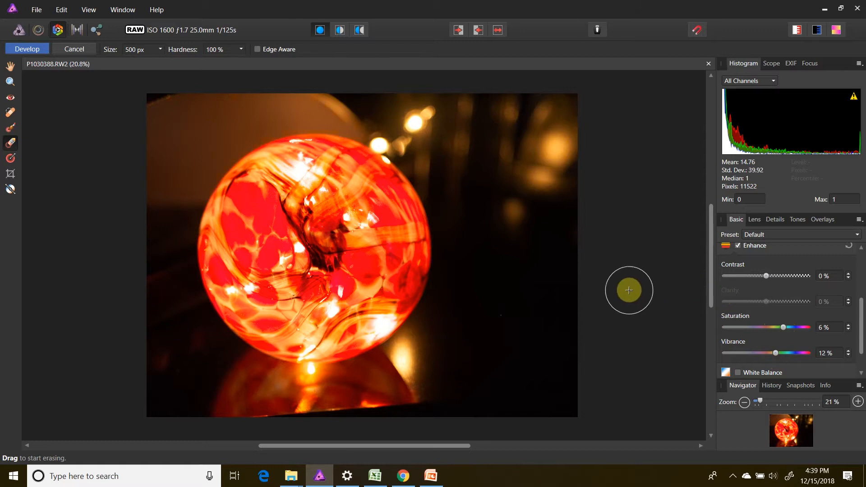
Enable White Balance for the overlay and set its temperature to 29 %.
scroll(635, 294, "down", 1)
scroll(635, 294, "down", 1)
scroll(817, 361, "down", 2)
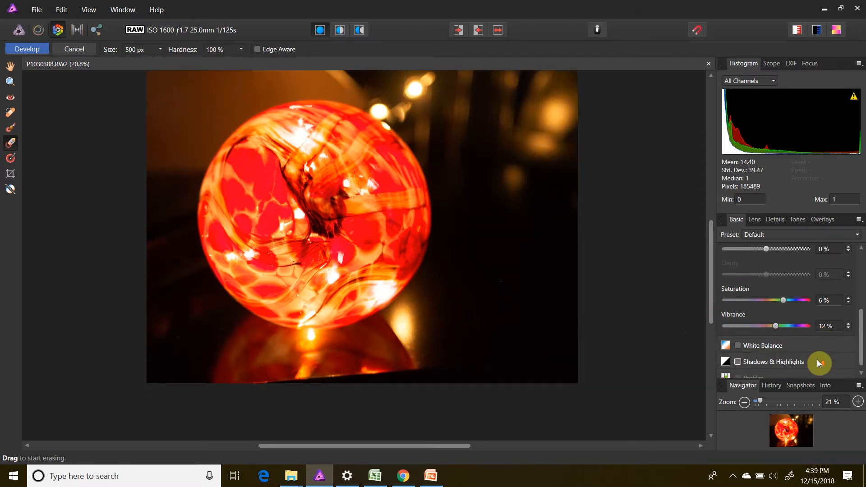
left_click(752, 340)
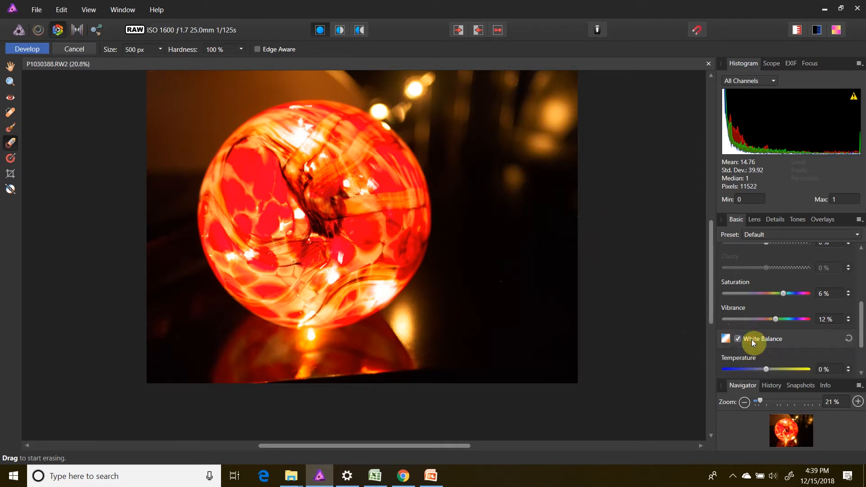
scroll(751, 339, "down", 1)
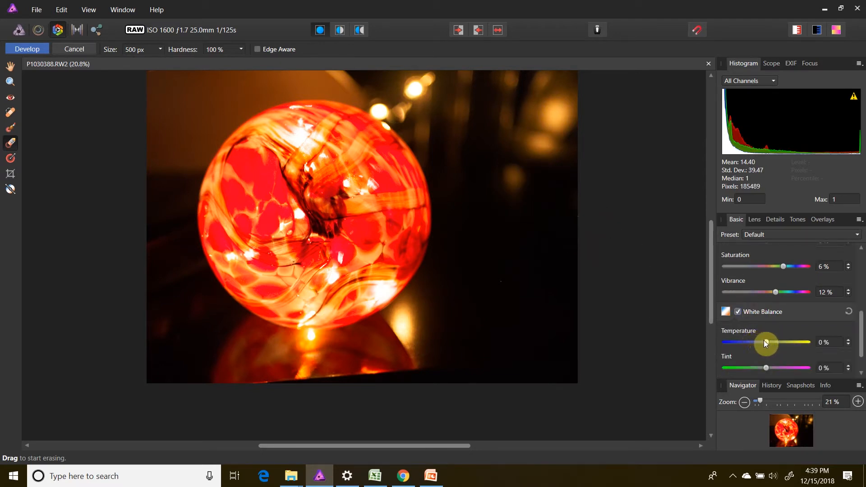
left_click_drag(764, 341, 775, 342)
left_click_drag(777, 343, 778, 343)
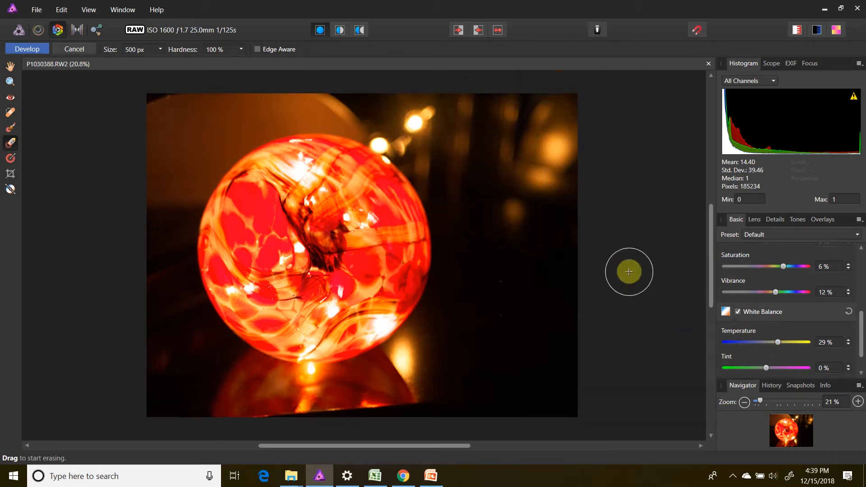
Compare which Lens, Details and Tones adjustments are available for the brush overlay with the Lens and Details adjustments of the Master.
scroll(738, 326, "down", 1)
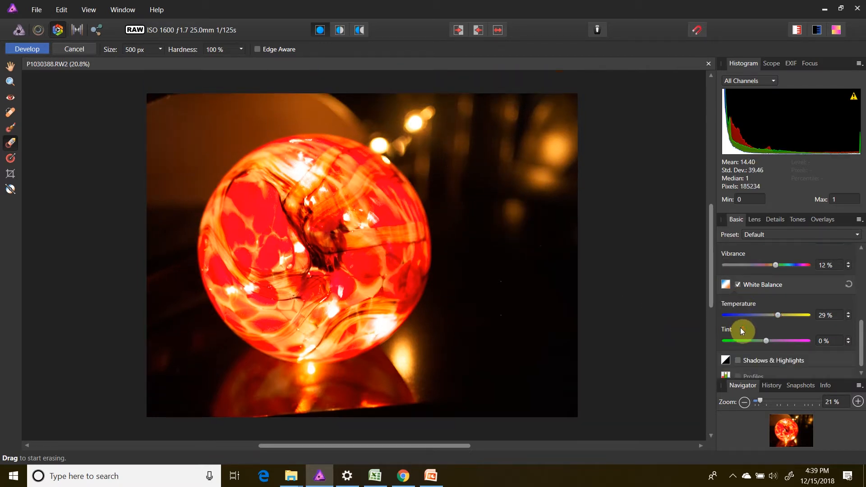
left_click(753, 220)
left_click(771, 221)
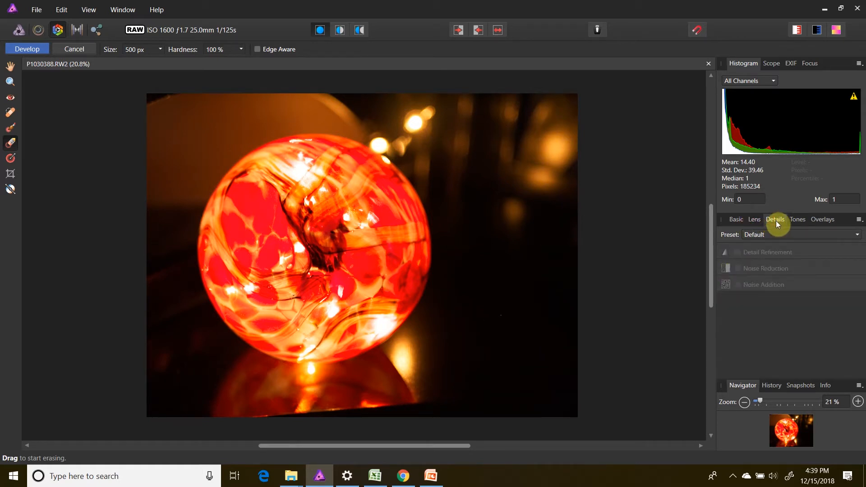
left_click(796, 220)
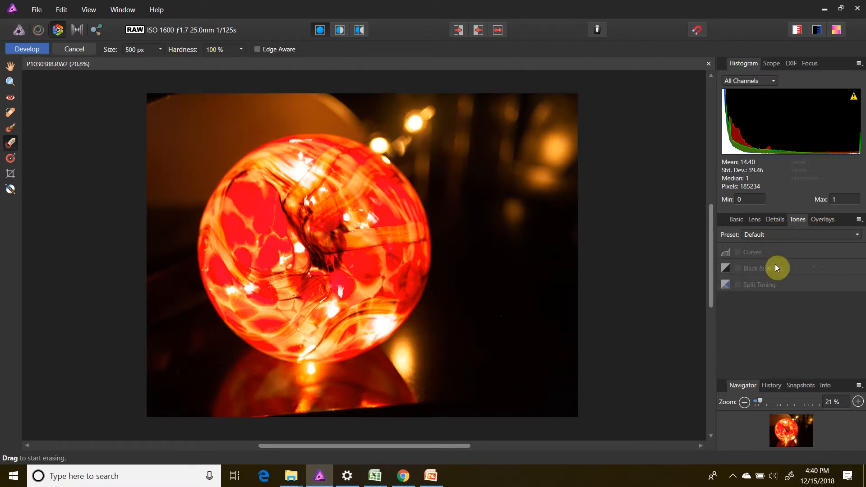
left_click(820, 221)
left_click(783, 251)
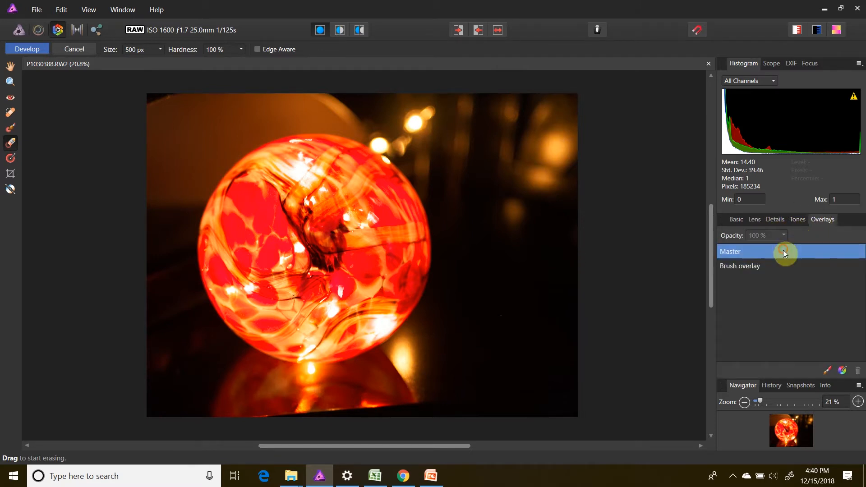
left_click(752, 220)
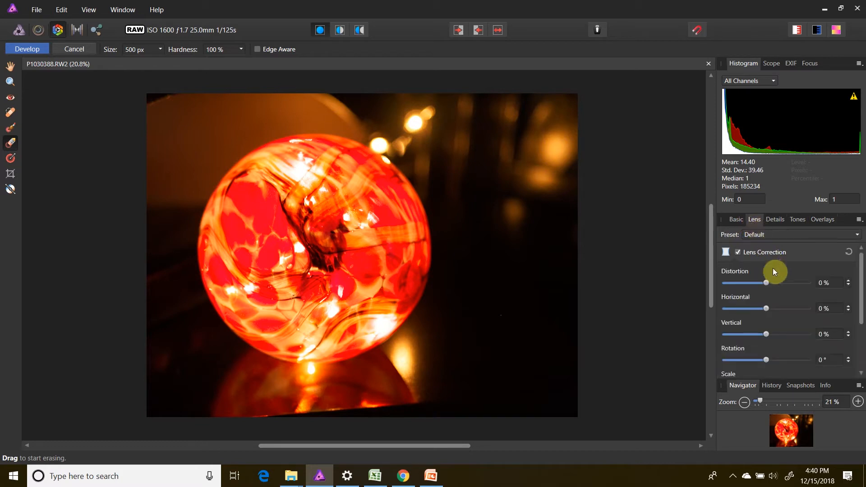
scroll(772, 271, "down", 2)
scroll(773, 271, "up", 2)
left_click(773, 221)
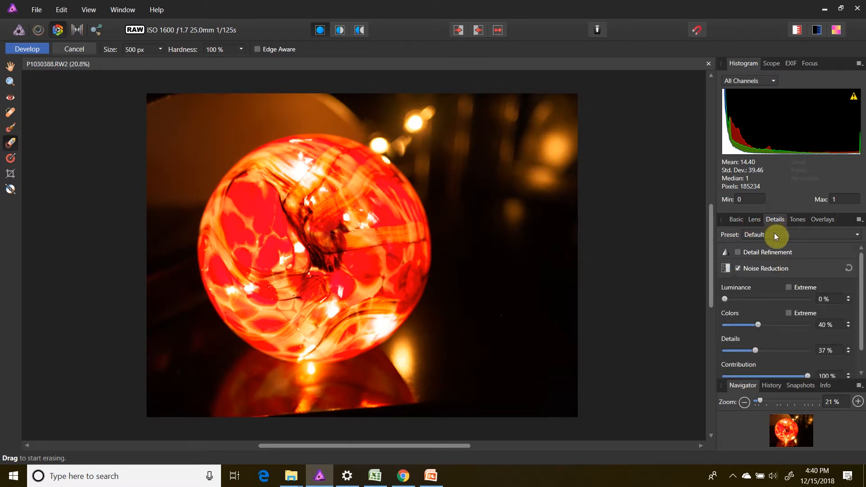
Develop the RAW photo with the current Master and overlay adjustments.
left_click(38, 49)
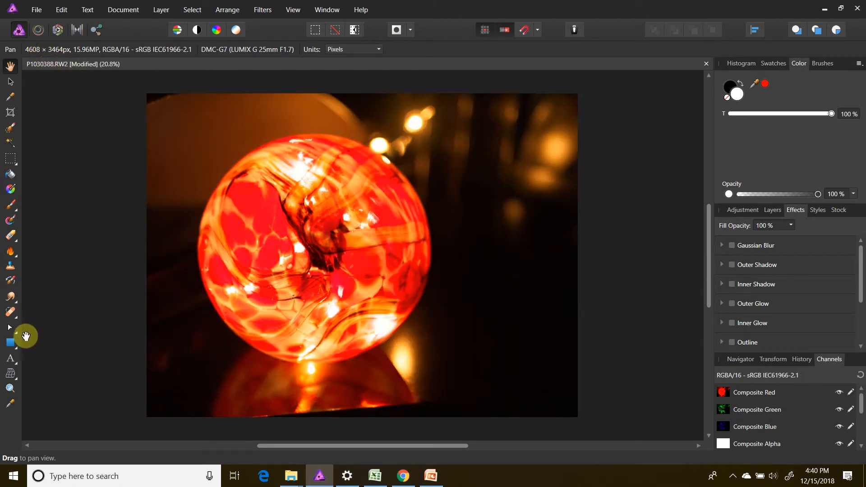
Try cropping the photo from the 6" x 4" preset enlarged across its full width, and undo the crop.
left_click(11, 113)
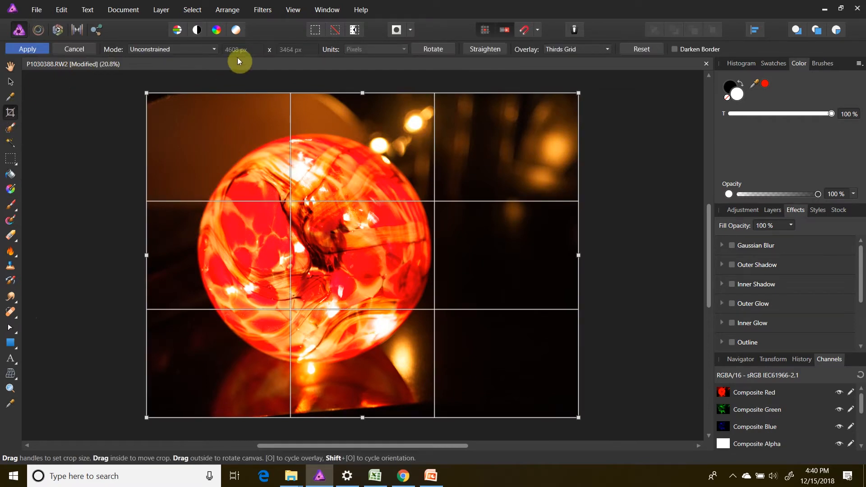
left_click(215, 52)
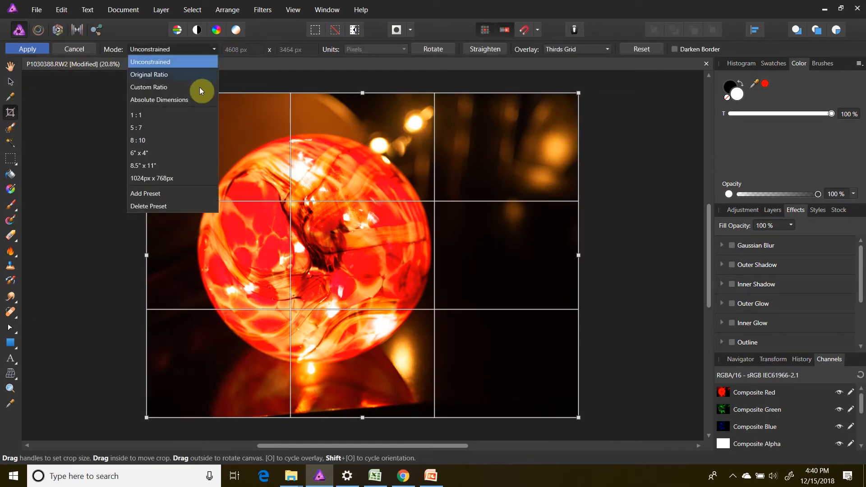
left_click(196, 154)
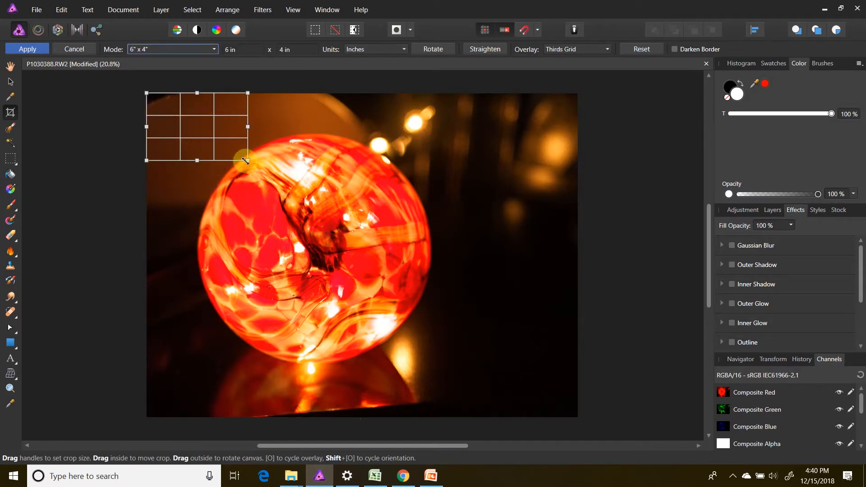
left_click_drag(246, 160, 576, 375)
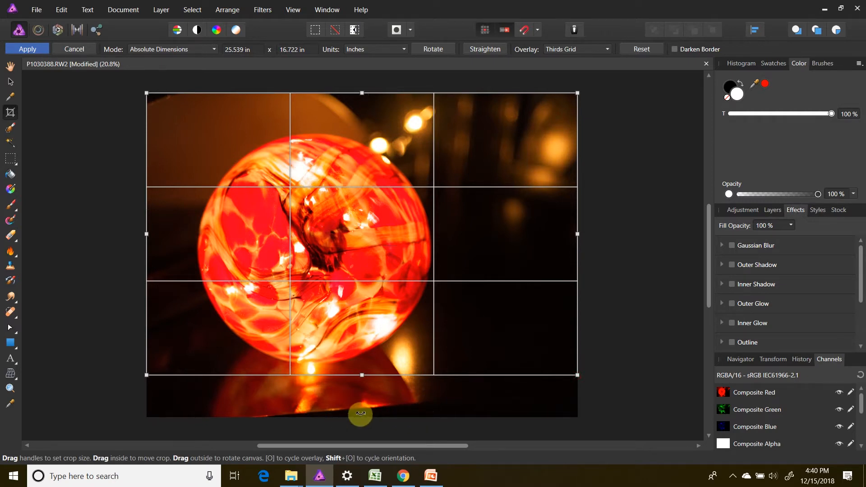
left_click_drag(360, 413, 364, 417)
key("h")
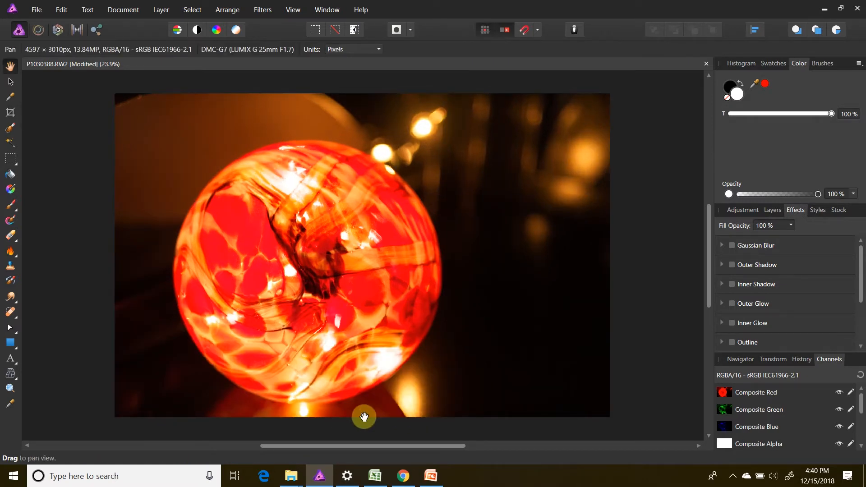
left_click(60, 9)
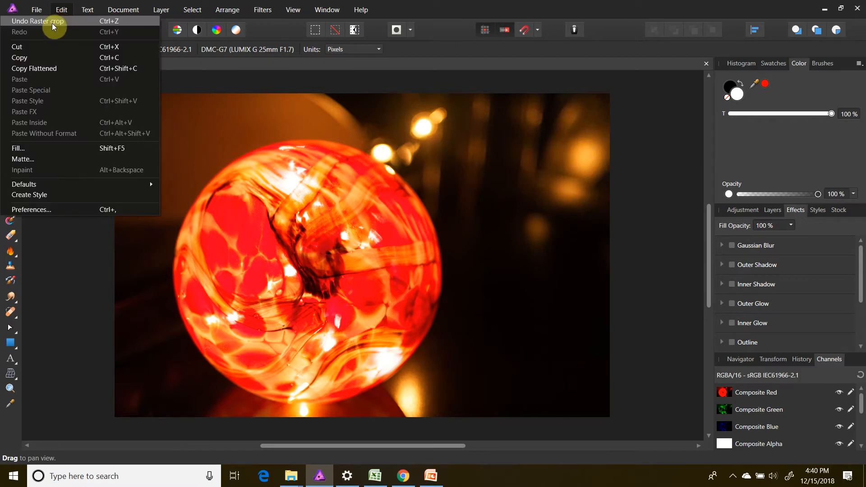
left_click(37, 21)
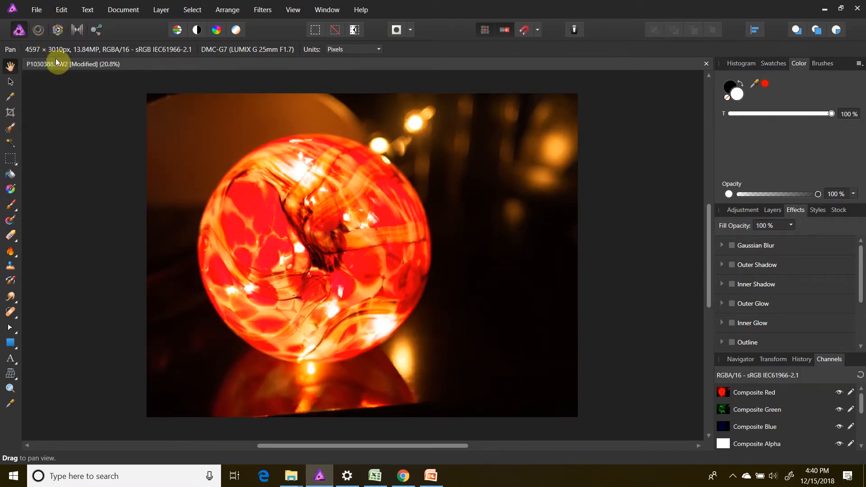
Crop the photo around the glass ball, starting from the 6" x 4" preset, moved inward and enlarged to about 24.178 x 15.817 in.
left_click(10, 115)
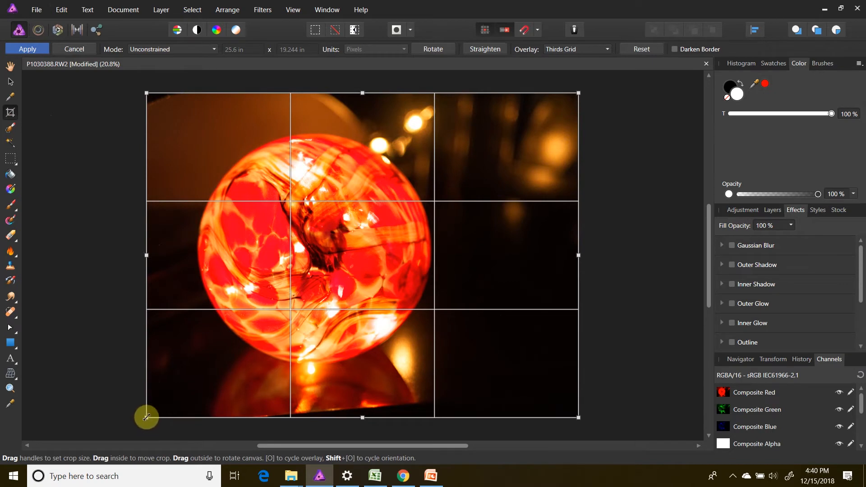
left_click(215, 49)
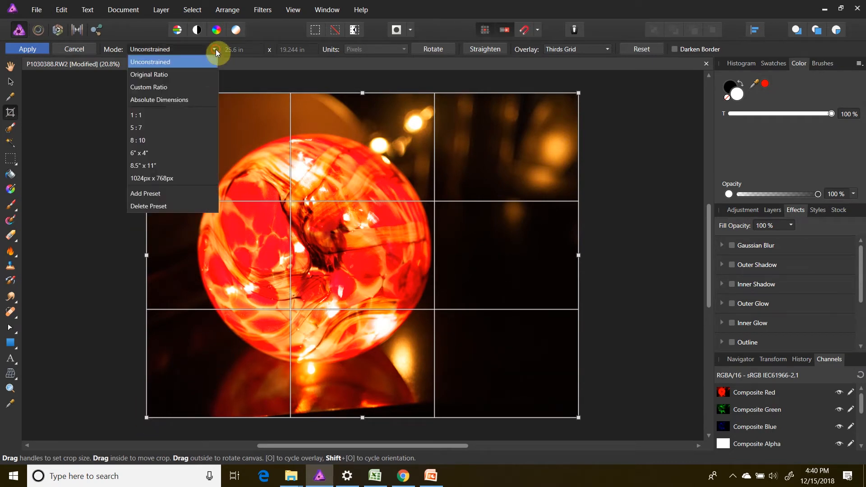
left_click(190, 154)
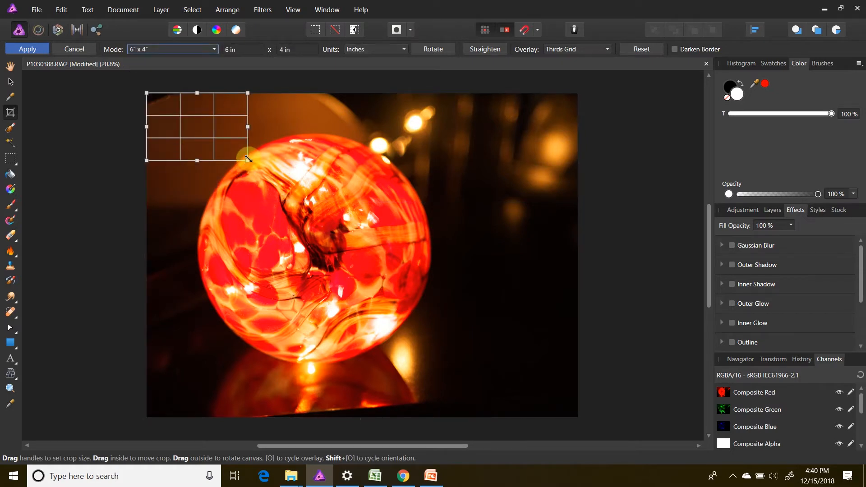
left_click_drag(222, 131, 246, 147)
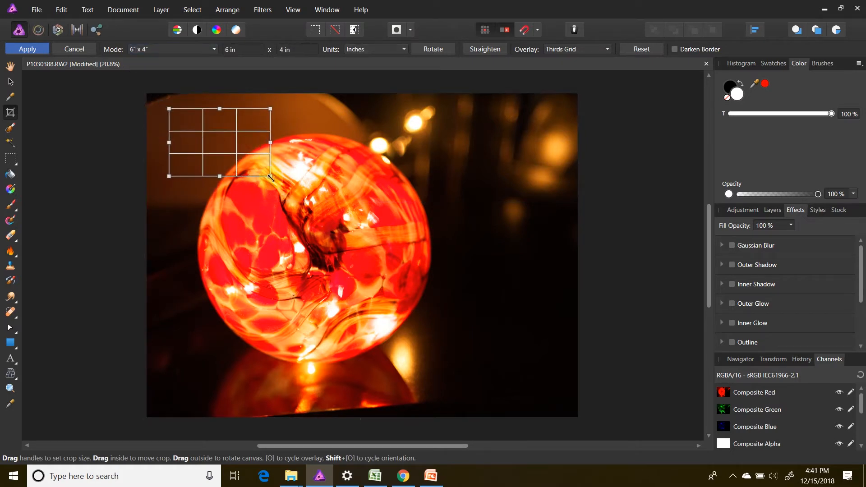
left_click_drag(270, 177, 577, 376)
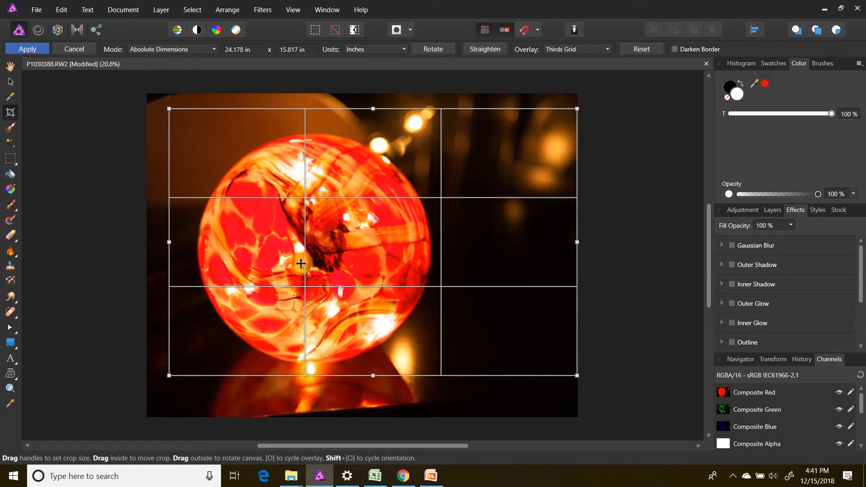
key("Return")
key("h")
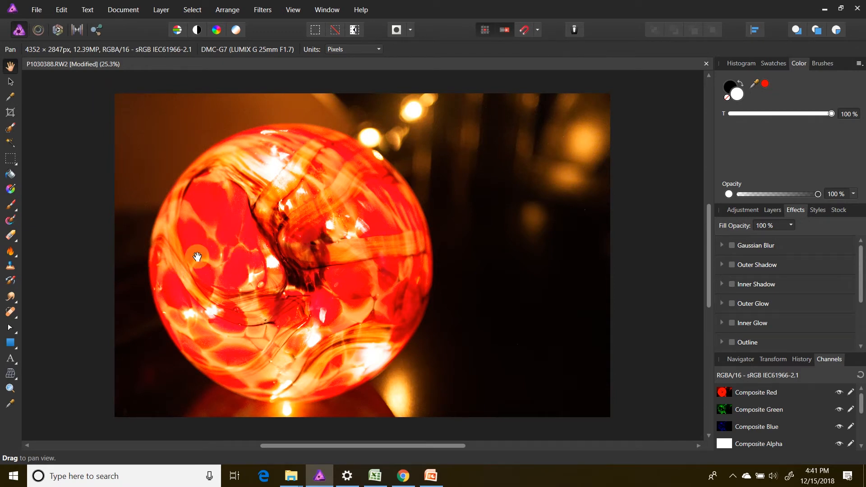
Select the inner area of the glass ball with the Selection Brush in Add mode, 444.8 px wide.
left_click(9, 131)
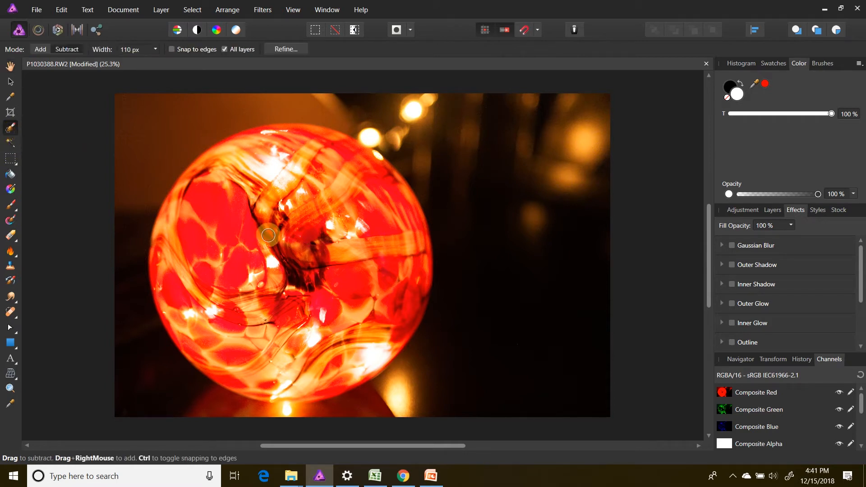
key("bracketright")
key("bracketright")
key("bracketright")
key("bracketright")
key("bracketright")
key("bracketright")
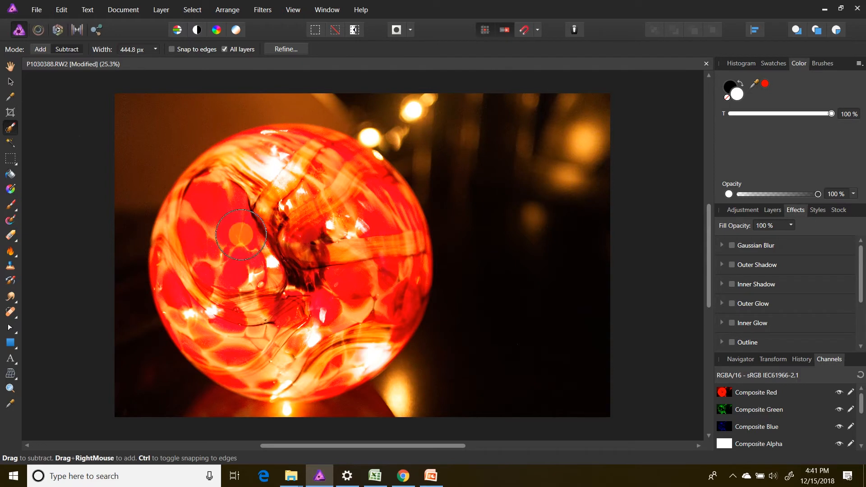
left_click(39, 48)
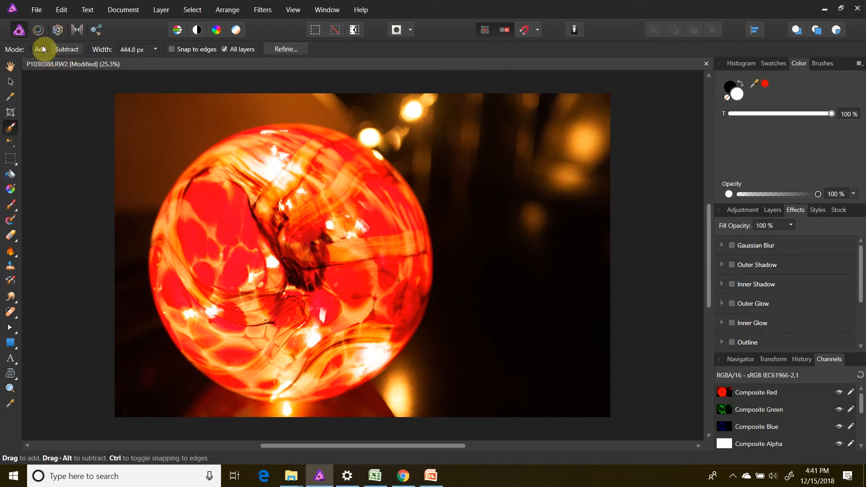
mouse_move(311, 249)
left_mouse_down()
mouse_move(270, 242)
mouse_move(264, 194)
mouse_move(369, 219)
mouse_move(377, 283)
mouse_move(355, 319)
mouse_move(321, 340)
mouse_move(288, 343)
mouse_move(224, 324)
mouse_move(199, 290)
mouse_move(198, 256)
mouse_move(256, 177)
mouse_move(277, 225)
mouse_move(266, 298)
mouse_move(313, 264)
mouse_move(281, 296)
mouse_move(310, 225)
mouse_move(329, 286)
mouse_move(249, 291)
mouse_move(307, 237)
mouse_move(285, 311)
mouse_move(216, 250)
mouse_move(285, 298)
mouse_move(244, 255)
mouse_move(279, 167)
mouse_move(269, 162)
mouse_move(223, 190)
mouse_move(196, 253)
mouse_move(200, 312)
mouse_move(215, 336)
mouse_move(264, 361)
mouse_move(294, 362)
mouse_move(326, 357)
mouse_move(360, 335)
mouse_move(386, 287)
mouse_move(375, 196)
mouse_move(359, 179)
mouse_move(265, 156)
mouse_move(366, 261)
mouse_move(353, 279)
mouse_move(346, 234)
mouse_move(330, 252)
mouse_move(311, 244)
left_mouse_up()
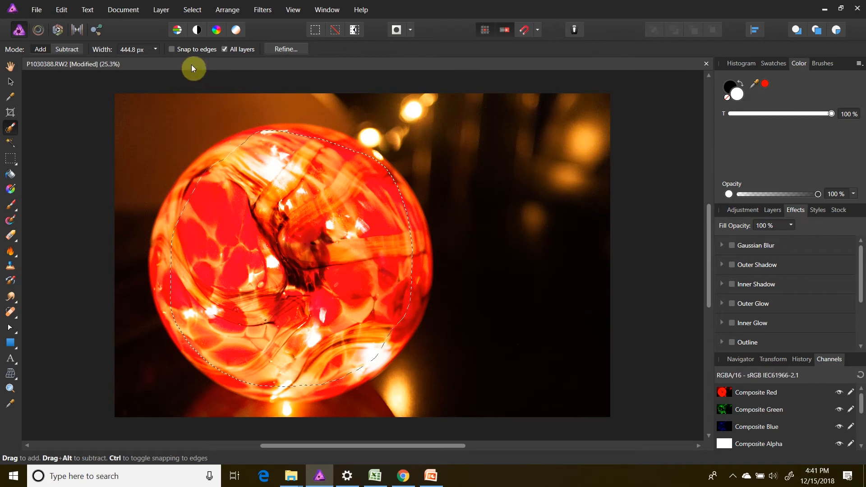
Enable Snap to edges and extend the selection out to the glass ball's outline.
left_click(173, 51)
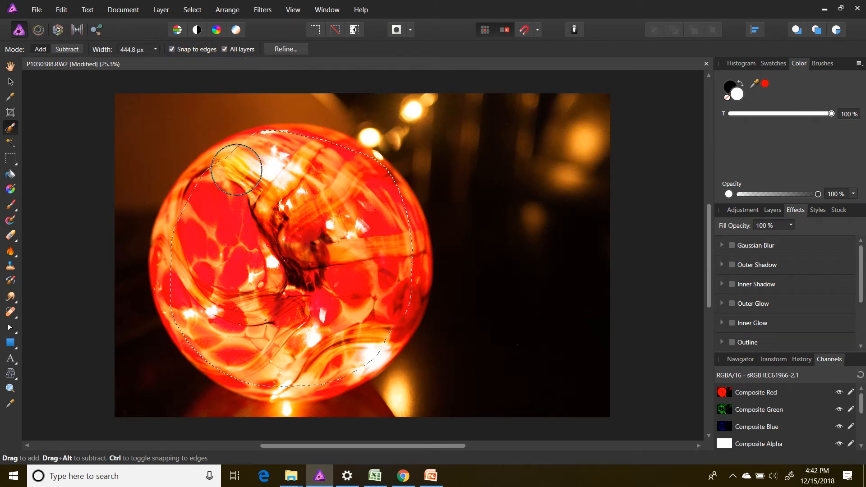
mouse_move(187, 240)
left_mouse_down()
mouse_move(193, 305)
mouse_move(240, 353)
mouse_move(322, 368)
mouse_move(357, 342)
left_mouse_up()
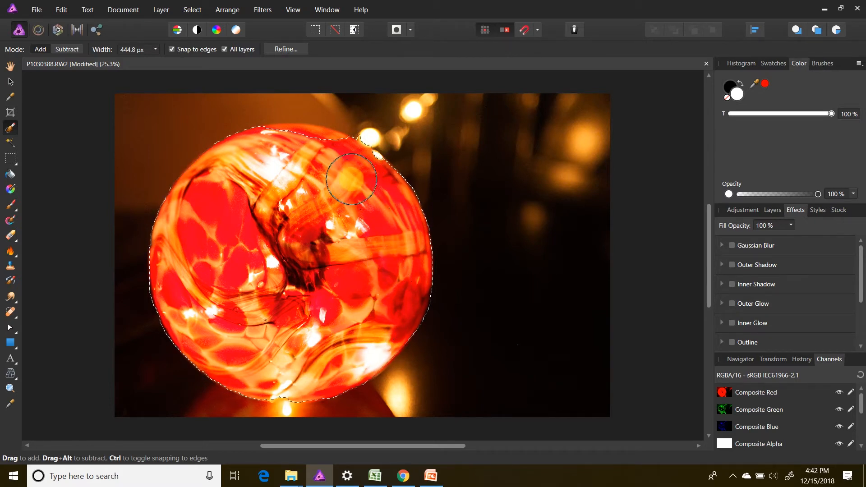
mouse_move(351, 179)
left_mouse_down()
mouse_move(270, 155)
mouse_move(366, 170)
left_mouse_up()
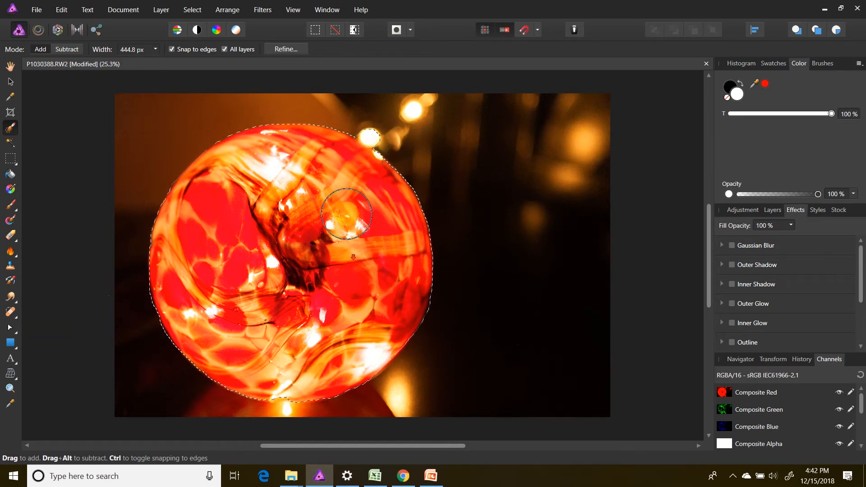
Subtract the bright background light at the ball's upper-right edge from the selection, using a smaller brush.
scroll(346, 214, "down", 1)
scroll(26, 383, "up", 3)
left_click(11, 391)
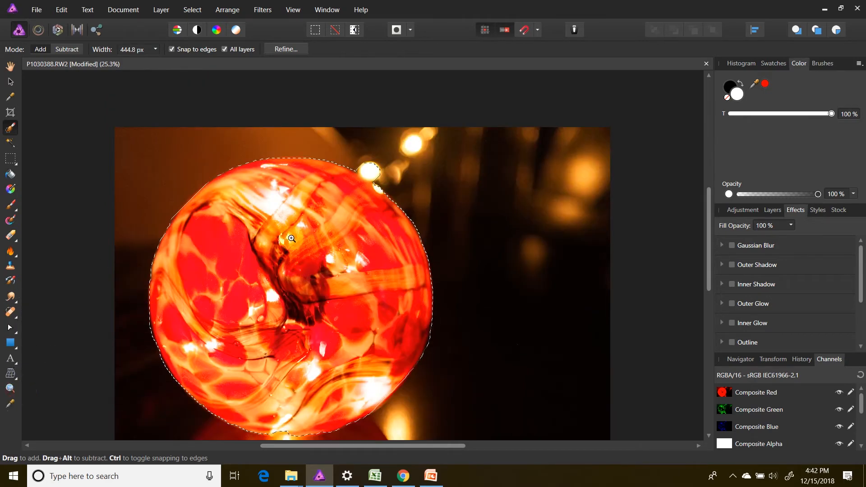
left_click_drag(292, 238, 384, 215)
left_click(394, 213)
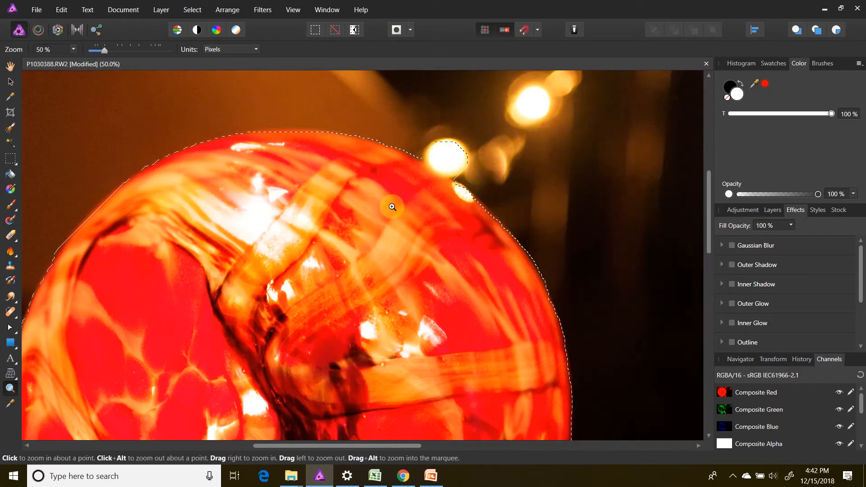
left_click(14, 135)
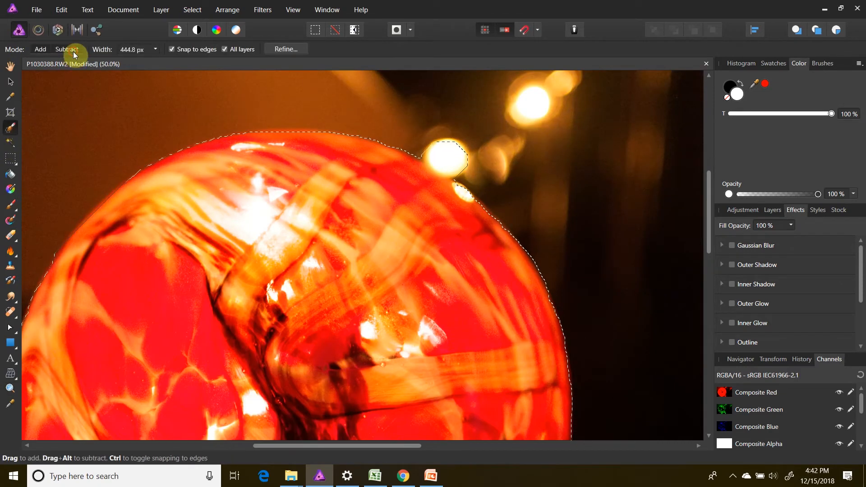
key("bracketleft")
key("bracketleft")
key("bracketleft")
key("bracketleft")
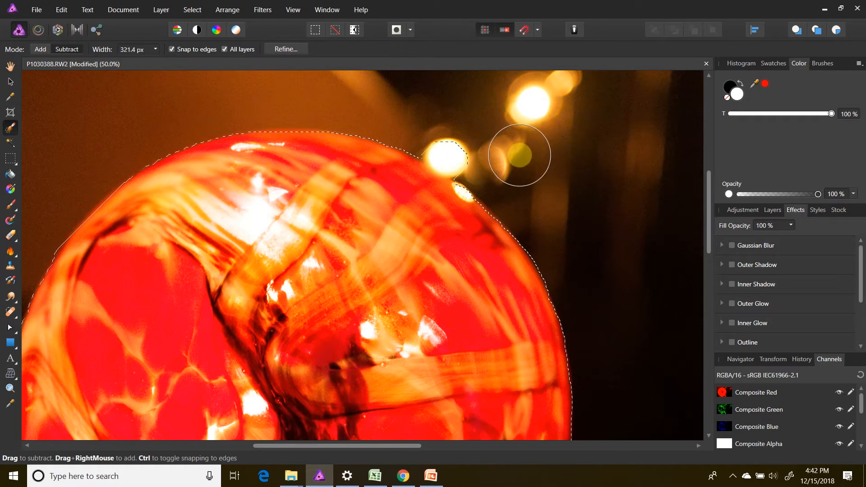
mouse_move(471, 154)
left_mouse_down()
mouse_move(436, 141)
mouse_move(468, 158)
left_mouse_up()
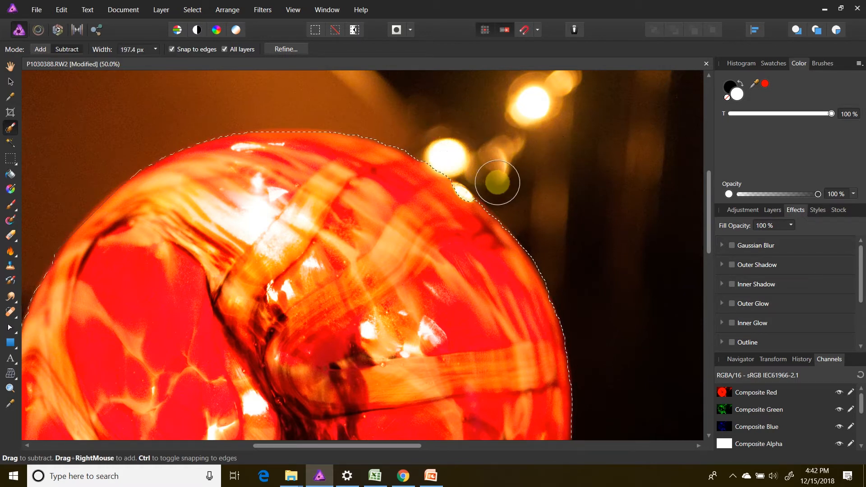
Trim the selection along the ball's right edge with the 197.4 px brush in Subtract mode.
scroll(536, 203, "down", 3)
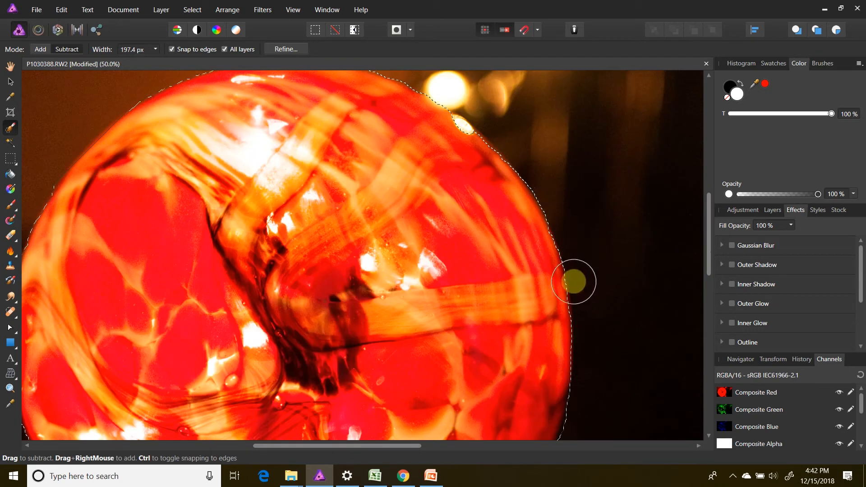
scroll(579, 270, "down", 8)
left_click_drag(587, 234, 565, 287)
scroll(523, 347, "down", 2)
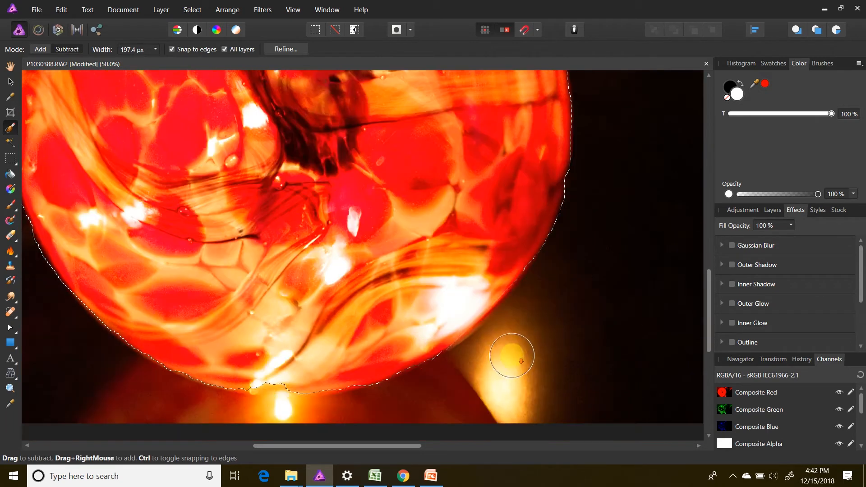
Add the missing area along the ball's upper-left edge to the selection, first with and then without Snap to edges.
scroll(477, 385, "up", 2)
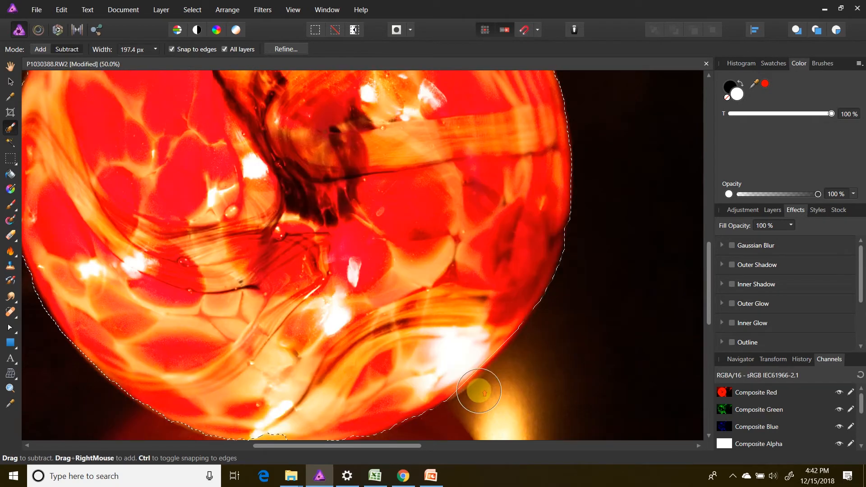
scroll(164, 202, "up", 7)
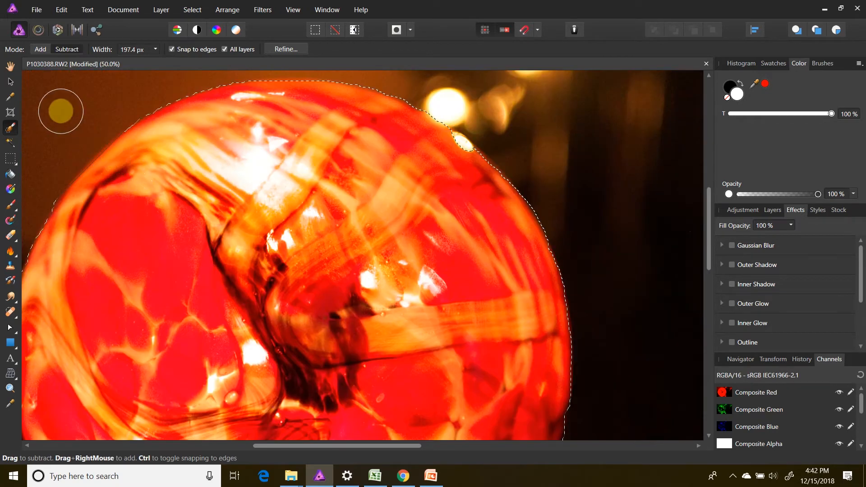
left_click(47, 49)
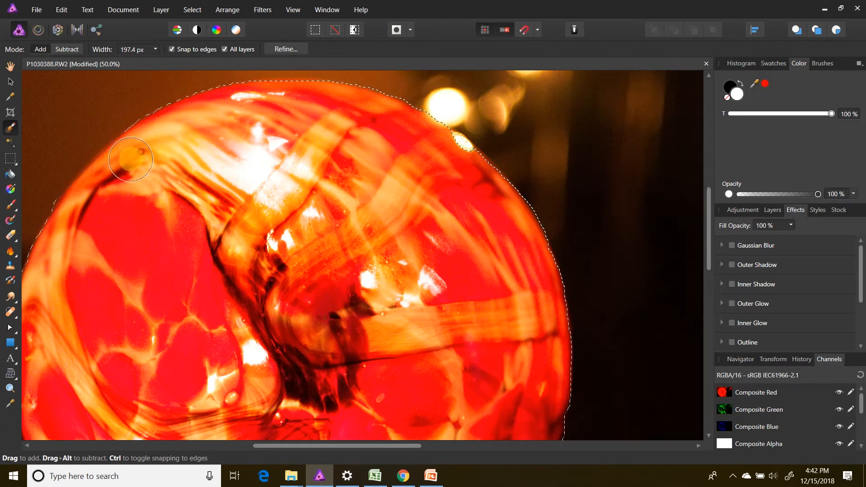
left_click_drag(130, 159, 90, 196)
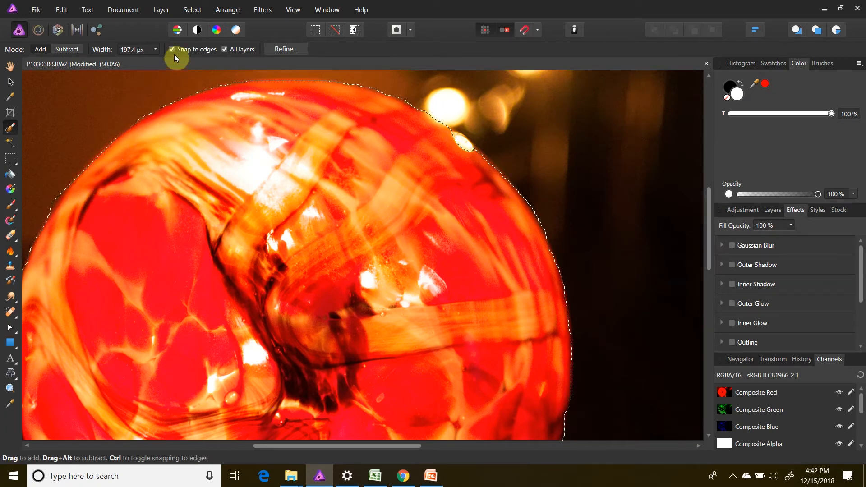
key("ctrl")
mouse_move(94, 208)
left_mouse_down()
mouse_move(135, 158)
mouse_move(101, 181)
left_mouse_up()
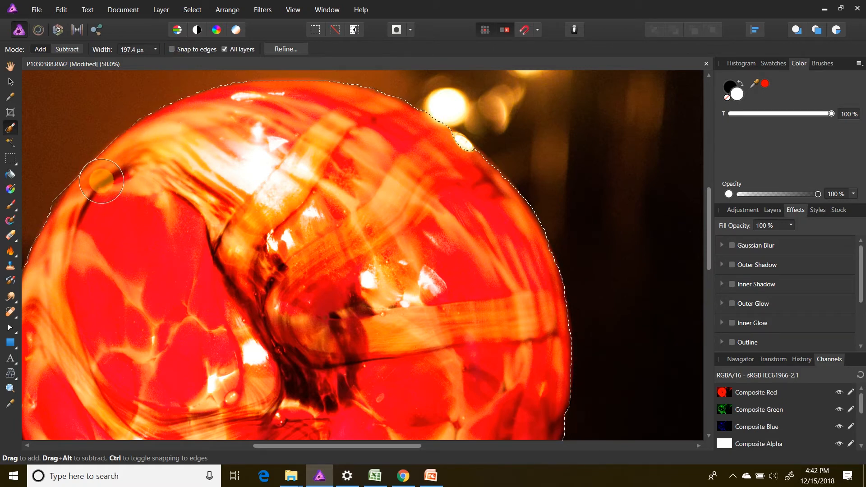
Add a brush dab extending beyond the ball's upper-left edge without edge snapping, and subtract it from the selection again.
left_click(87, 155)
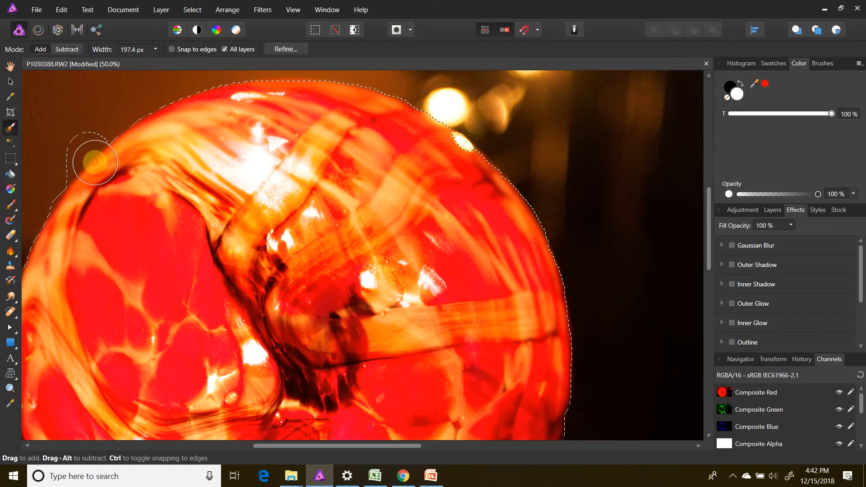
left_click(74, 51)
mouse_move(76, 98)
left_mouse_down()
mouse_move(87, 124)
mouse_move(49, 174)
mouse_move(64, 149)
mouse_move(85, 139)
left_mouse_up()
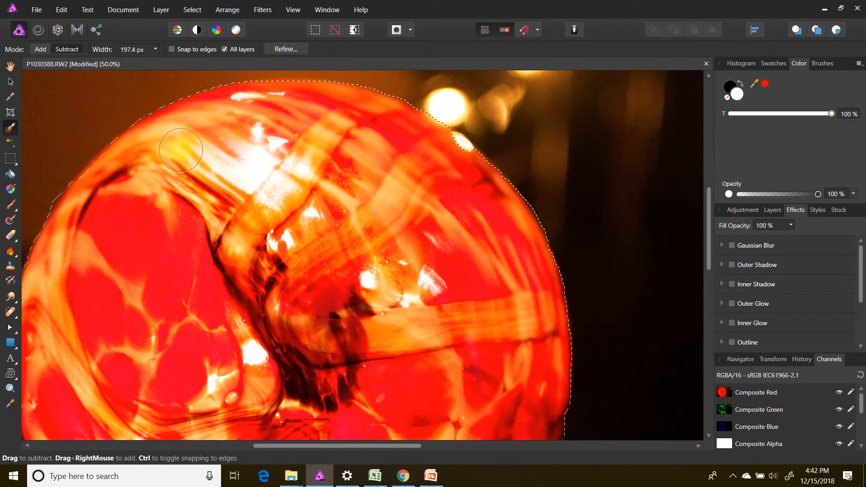
Start refining the Selection Brush selection of the whole glass ball.
scroll(153, 235, "down", 2)
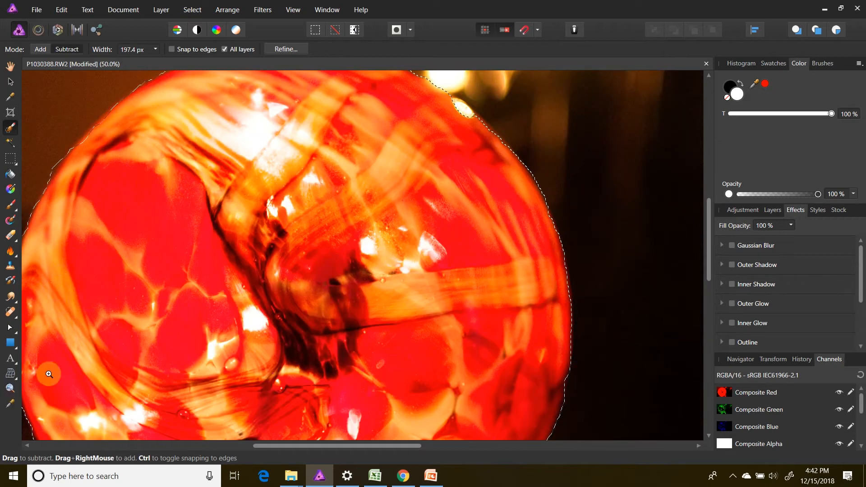
key("z")
left_click_drag(196, 271, 139, 288)
left_click_drag(313, 276, 205, 274)
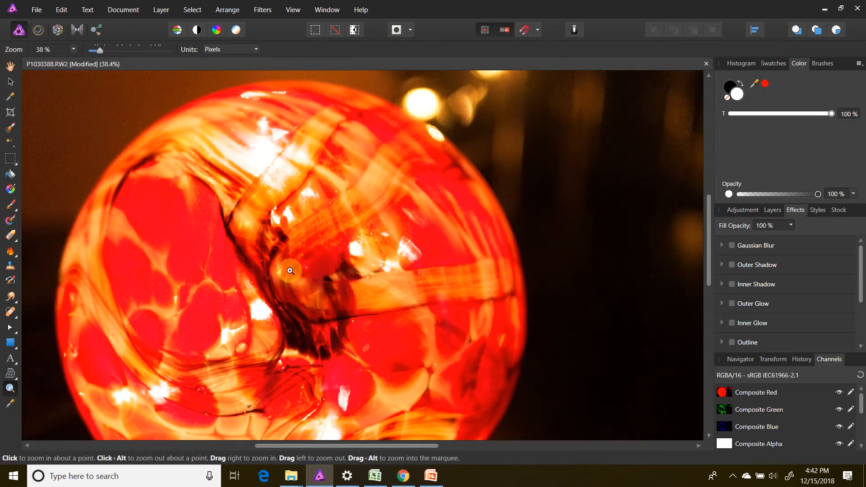
scroll(392, 257, "down", 2)
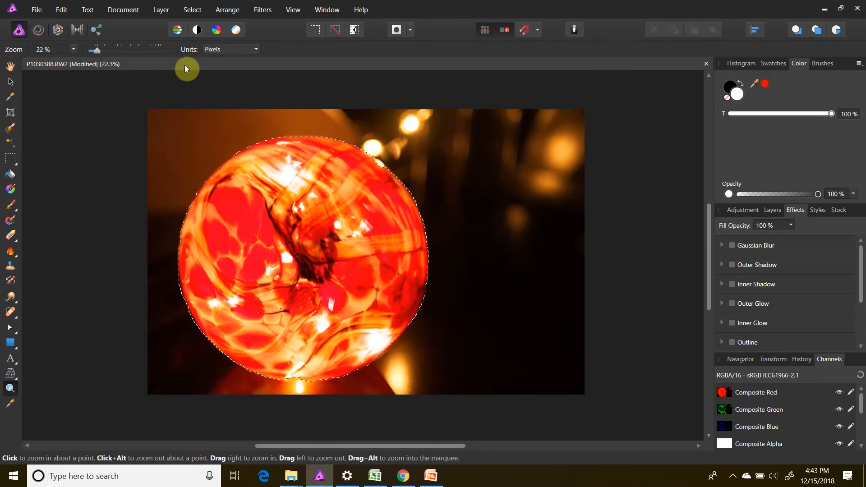
left_click(15, 128)
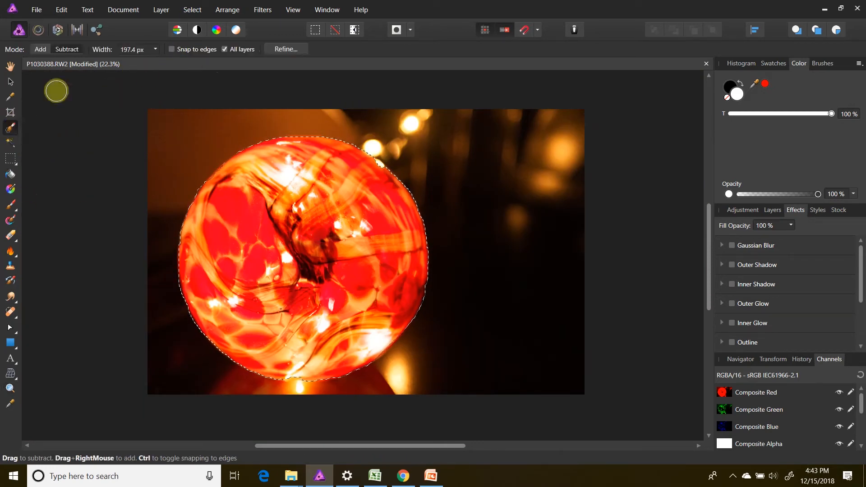
left_click(296, 55)
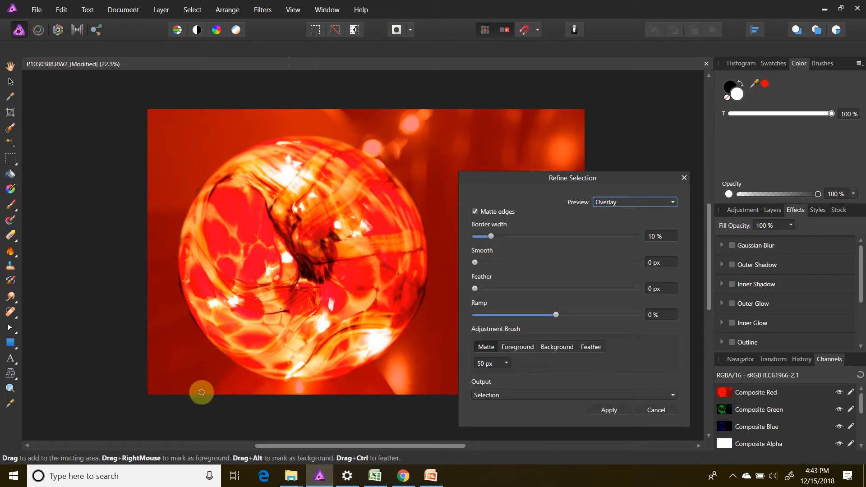
Enlarge the Matte adjustment brush to 116 px and paint over the ball's lower-left and lower-right edges.
key("]")
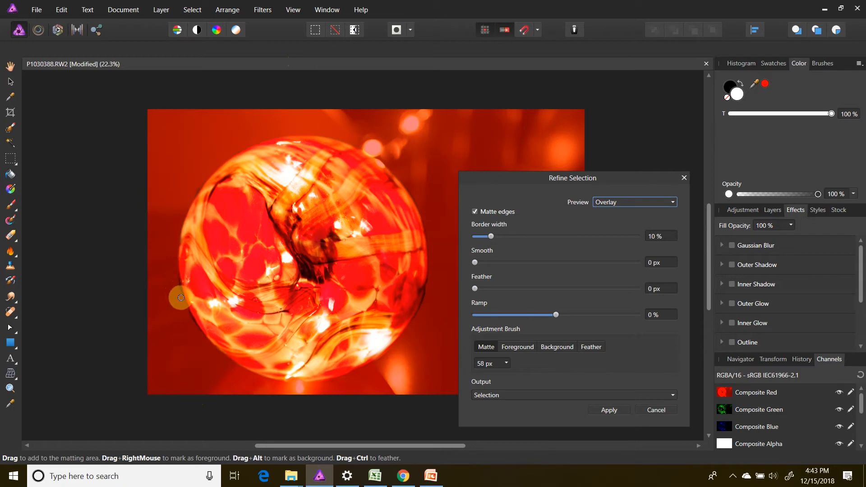
key("]")
key("]")
key("]")
key("]")
mouse_move(178, 274)
left_mouse_down()
mouse_move(198, 329)
mouse_move(214, 343)
left_mouse_up()
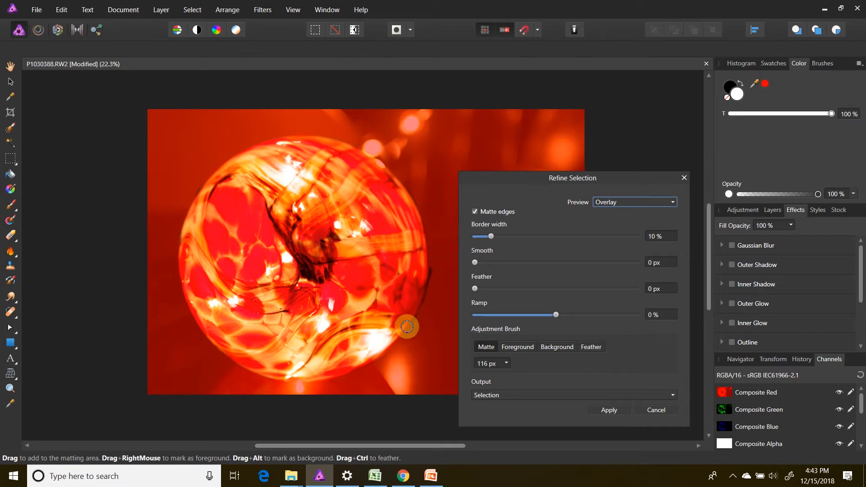
left_click_drag(406, 327, 451, 273)
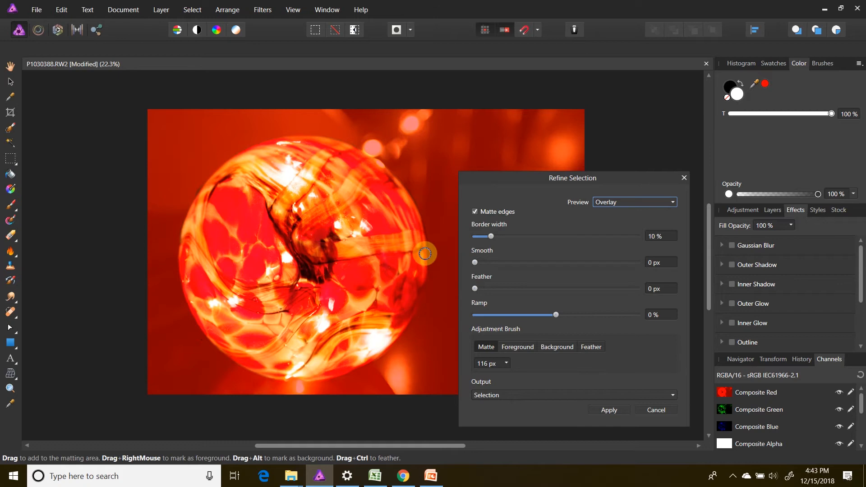
Output the refined selection as a new layer and make the Background layer visible.
left_click(672, 394)
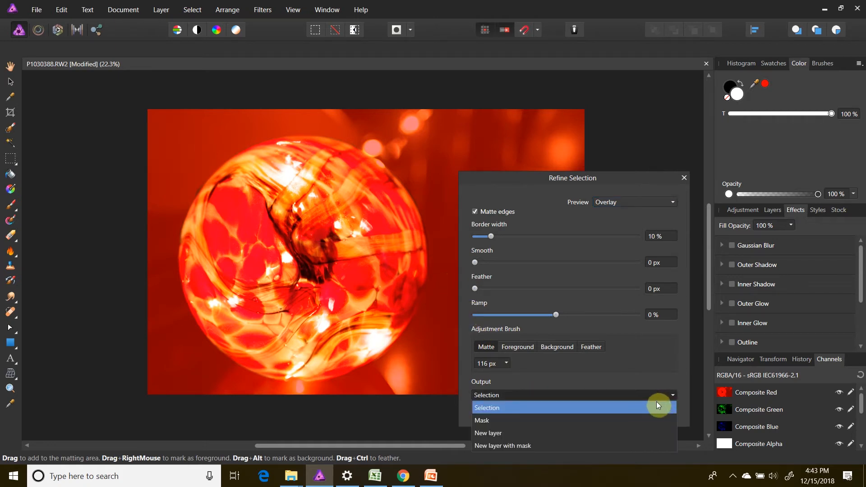
left_click(652, 433)
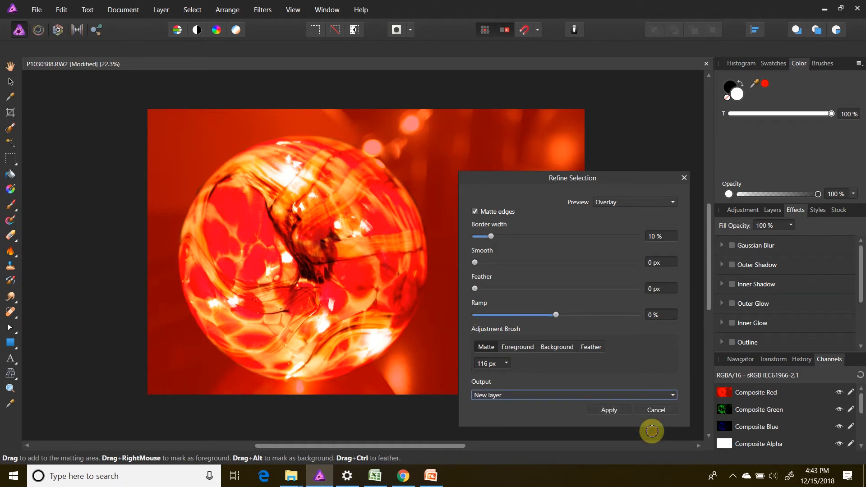
left_click(608, 409)
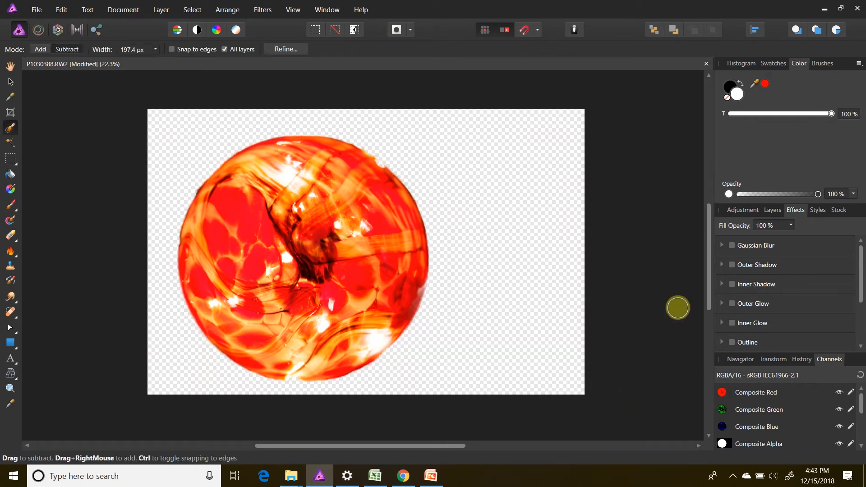
left_click(773, 211)
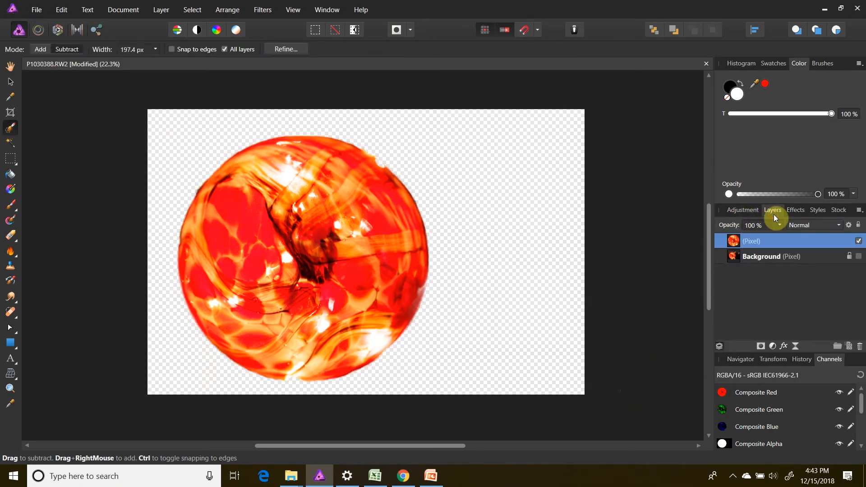
left_click(858, 257)
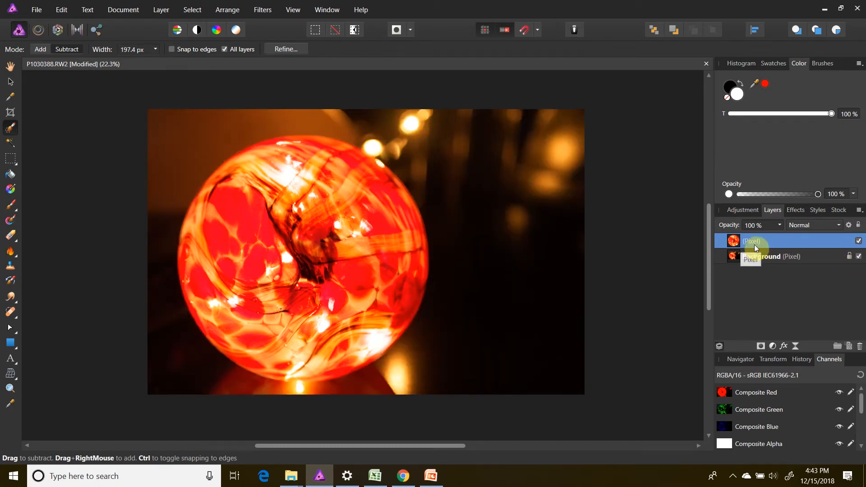
Try moving the cut-out ball to the right over the background, and undo the moves.
left_click(10, 82)
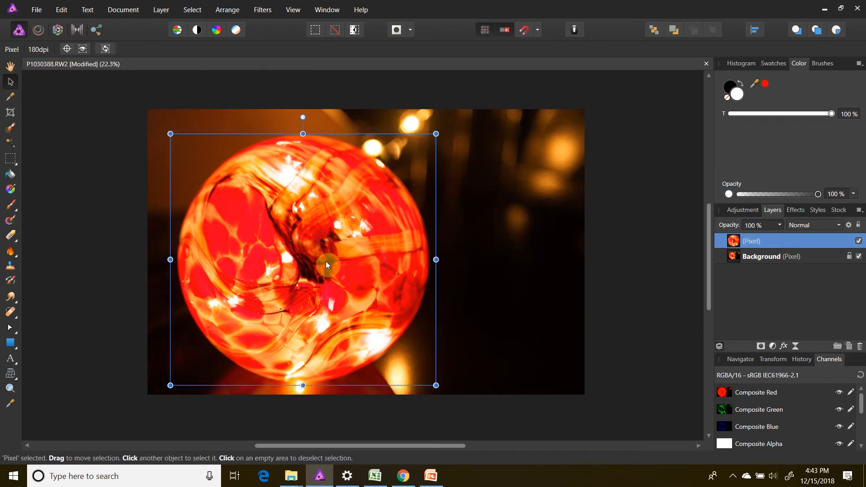
left_click_drag(312, 260, 475, 277)
left_click_drag(377, 270, 404, 253)
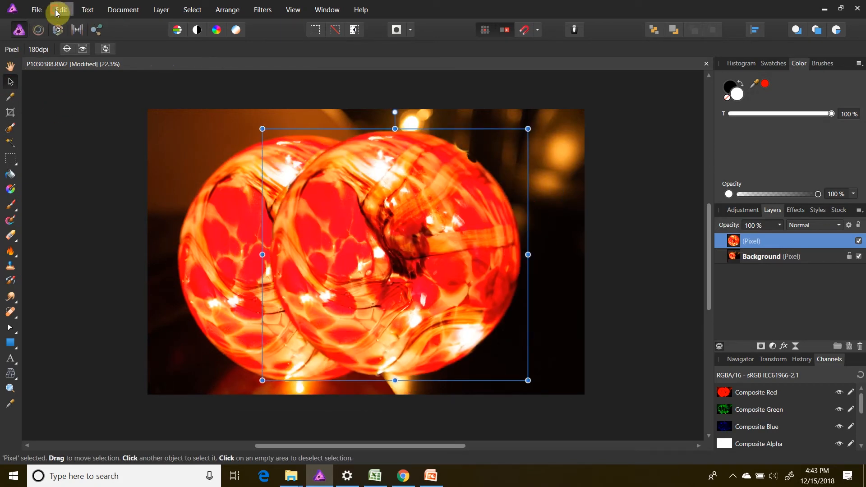
key("ctrl+z")
key("ctrl+z")
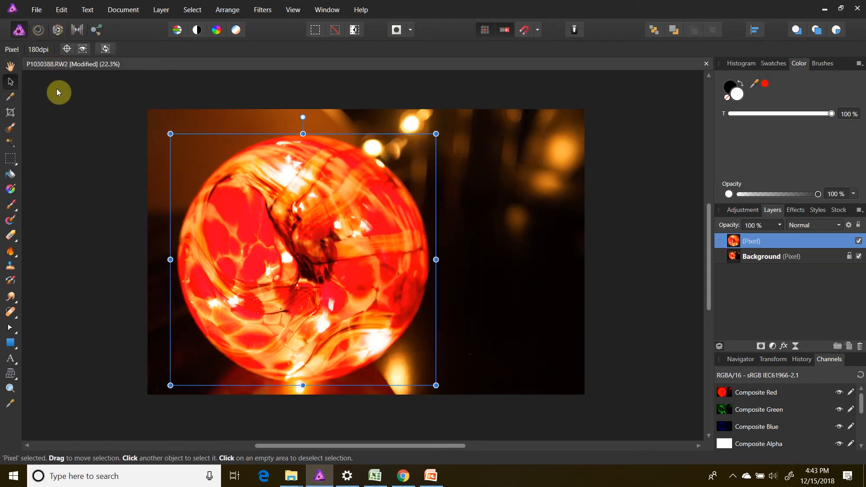
Add an empty pixel layer directly beneath the ball cut-out and rename the cut-out layer "orb".
left_click(850, 351)
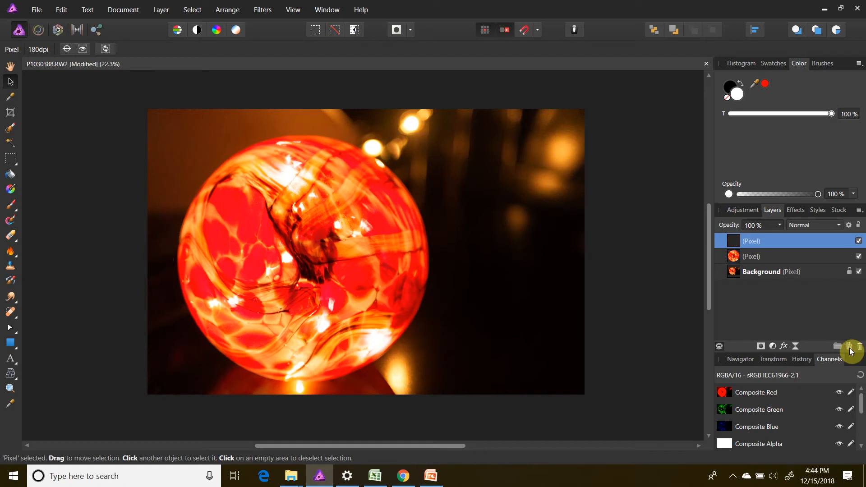
left_click_drag(730, 242, 733, 261)
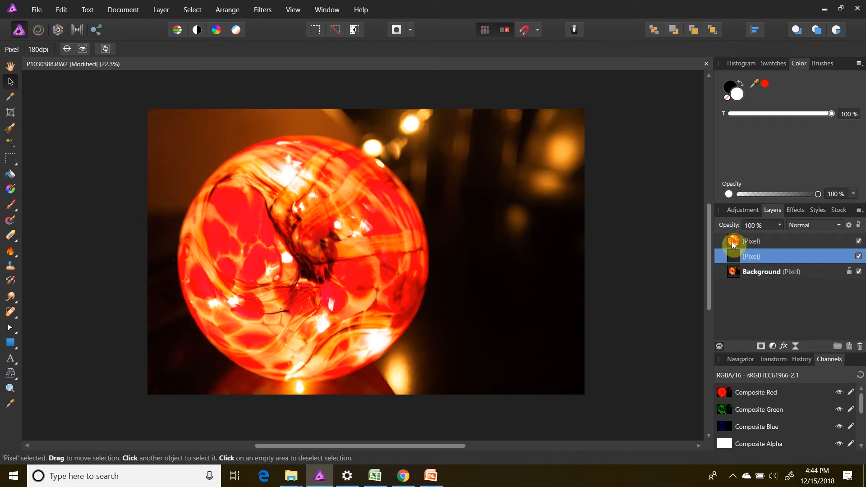
double_click(751, 245)
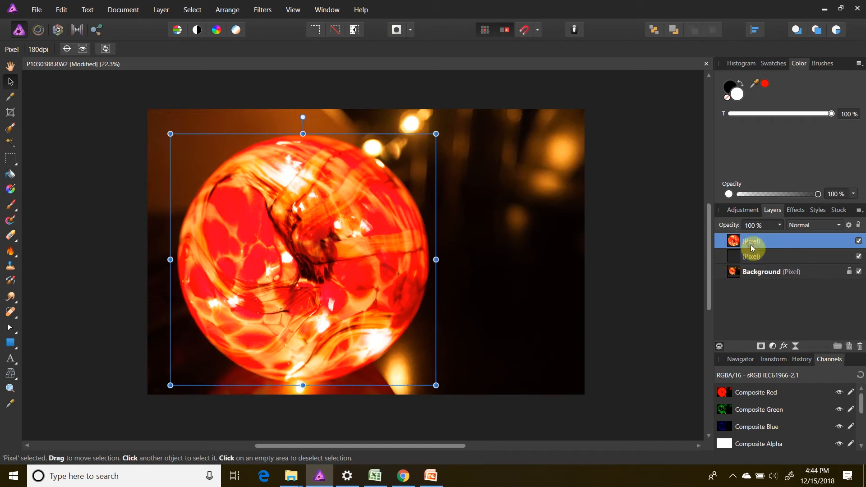
type("orb")
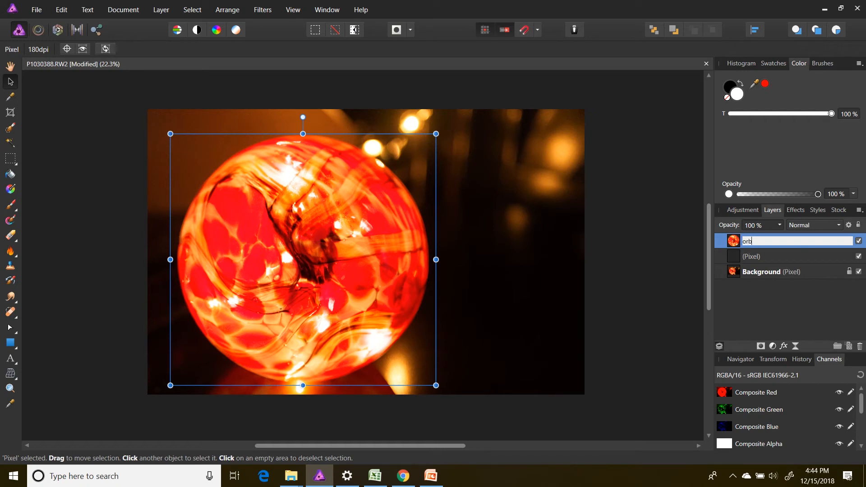
left_click(674, 268)
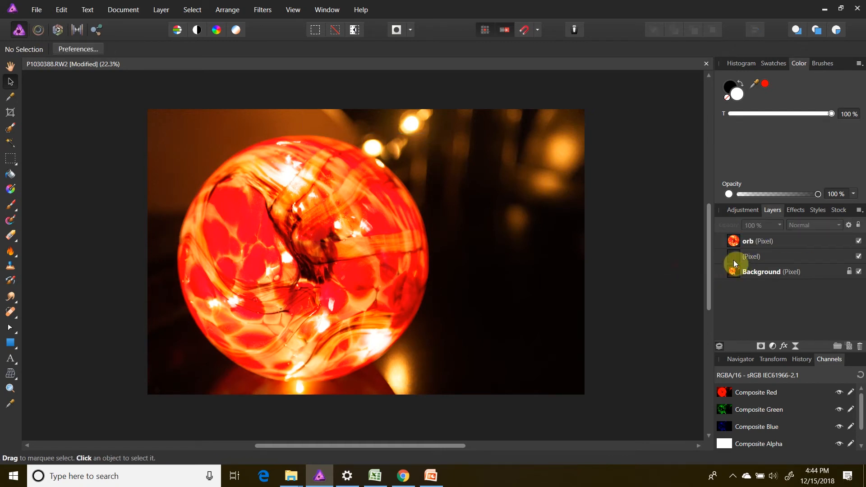
Prepare to paint on the empty layer using the soft Basic 128 px round brush with 25% hardness, enlarged to 4096 px.
left_click(740, 255)
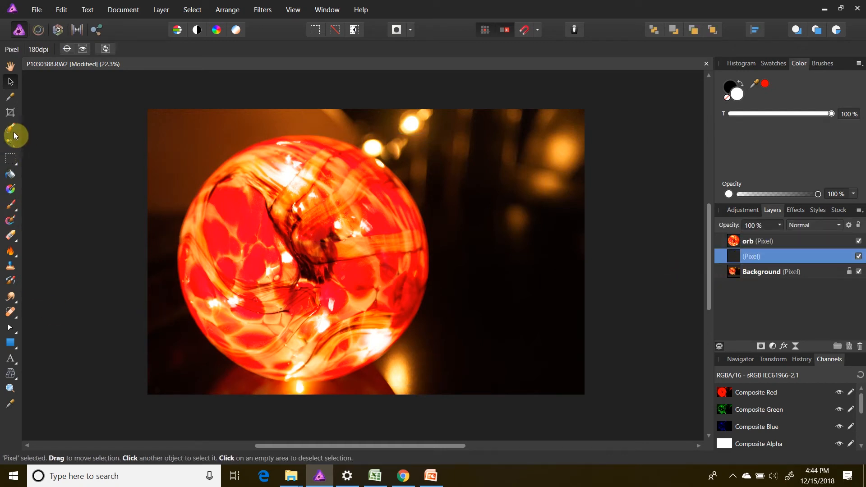
left_click(10, 206)
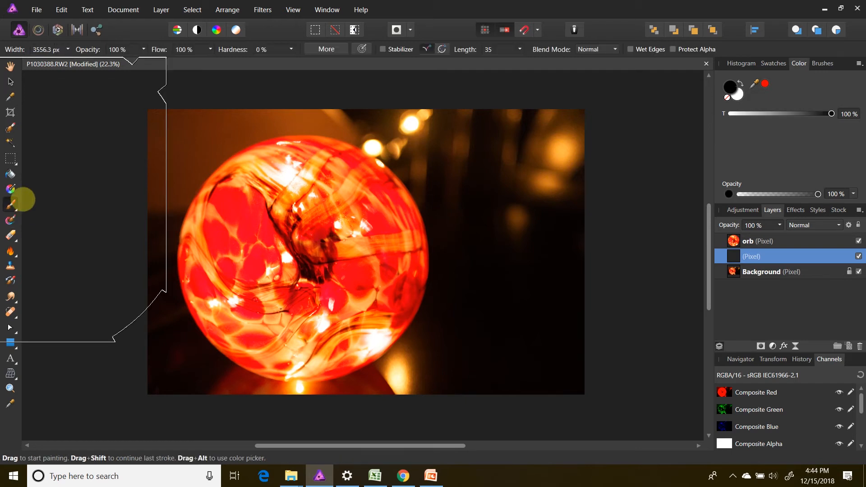
left_click(820, 64)
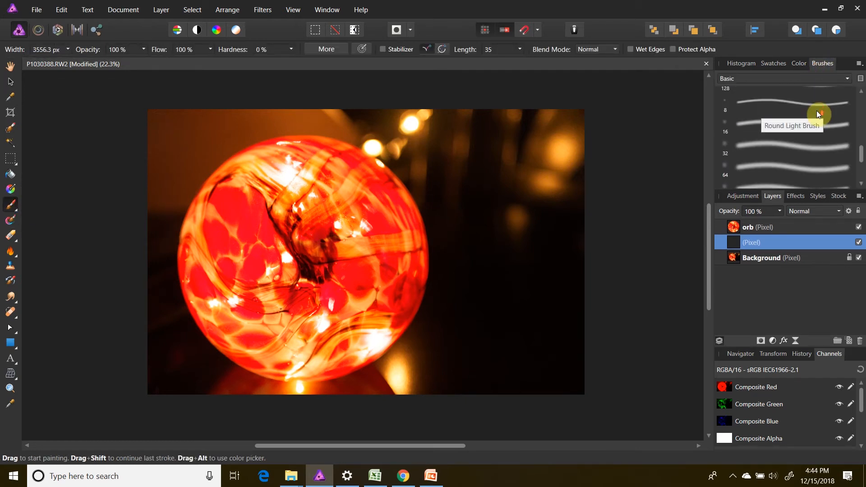
left_click(795, 108)
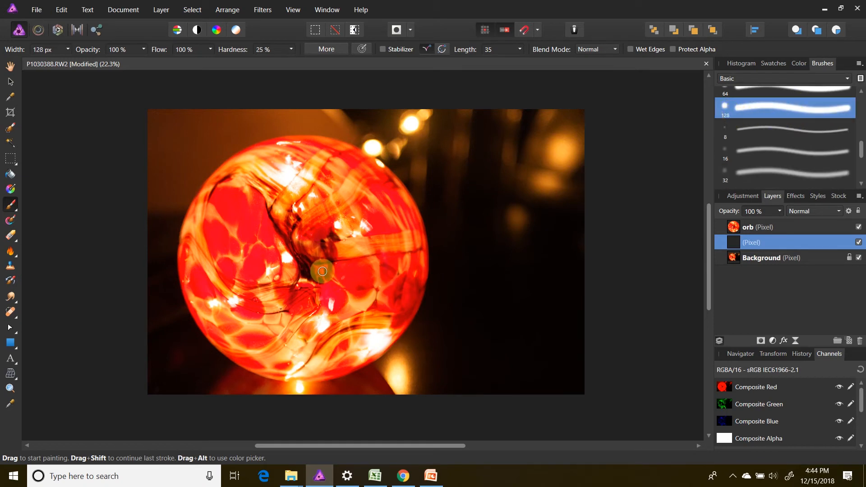
key("bracketright")
key("bracketright")
key("bracketright")
key("bracketright")
key("bracketright")
key("bracketright")
key("bracketright")
key("bracketright")
key("bracketright")
key("bracketright")
key("bracketright")
key("bracketright")
key("bracketright")
key("bracketright")
key("bracketright")
key("bracketright")
key("bracketright")
key("bracketright")
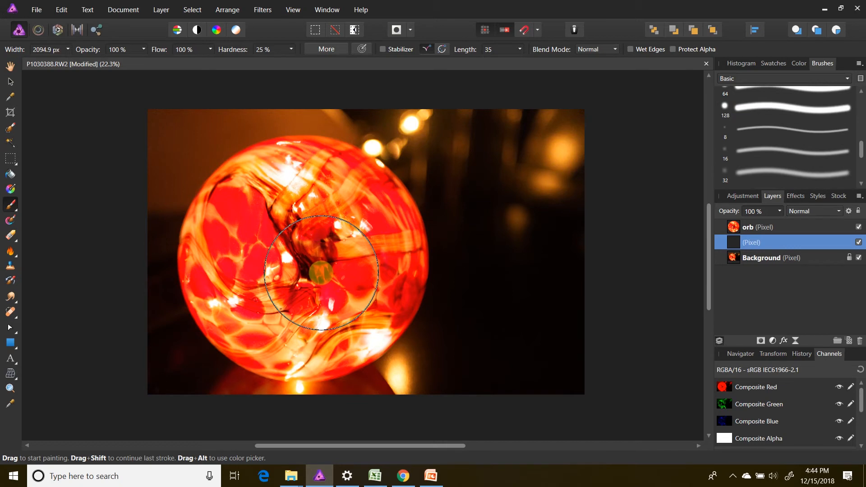
key("bracketright")
key("bracketright")
key("bracketright")
key("bracketright")
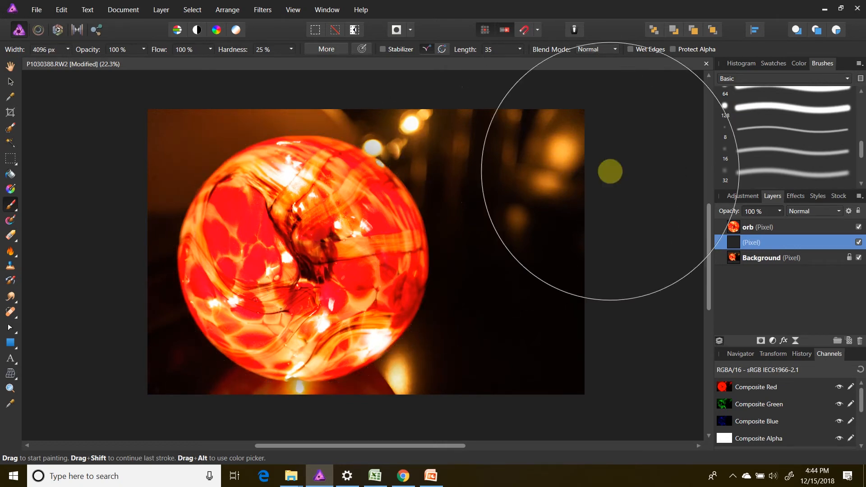
Set the brush colour to orange FC9D1E and move the Color Chooser clear of the ball.
left_click(798, 64)
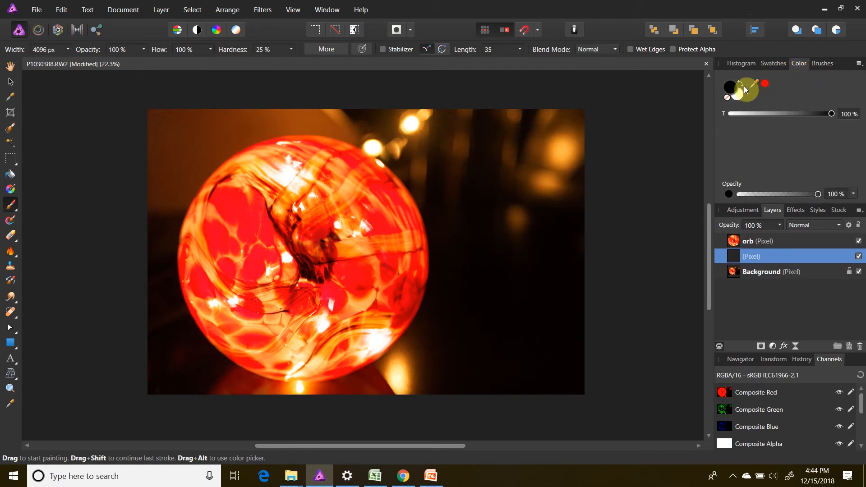
double_click(729, 90)
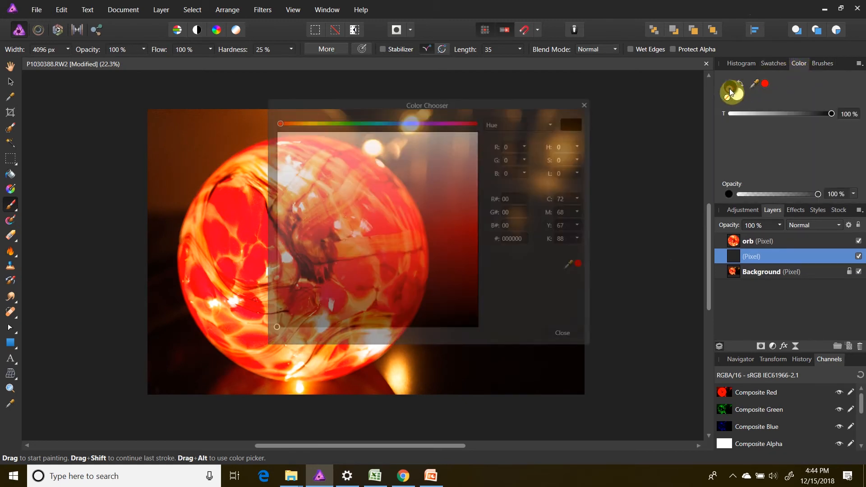
left_click_drag(276, 120, 295, 121)
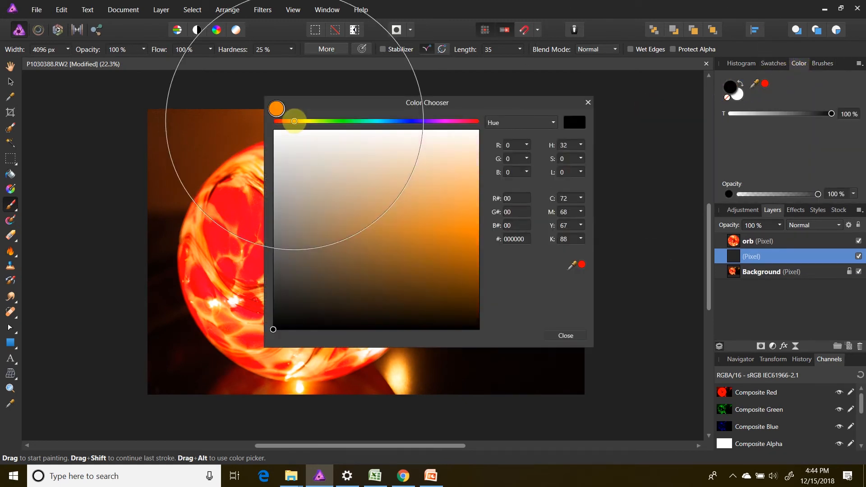
left_click(473, 219)
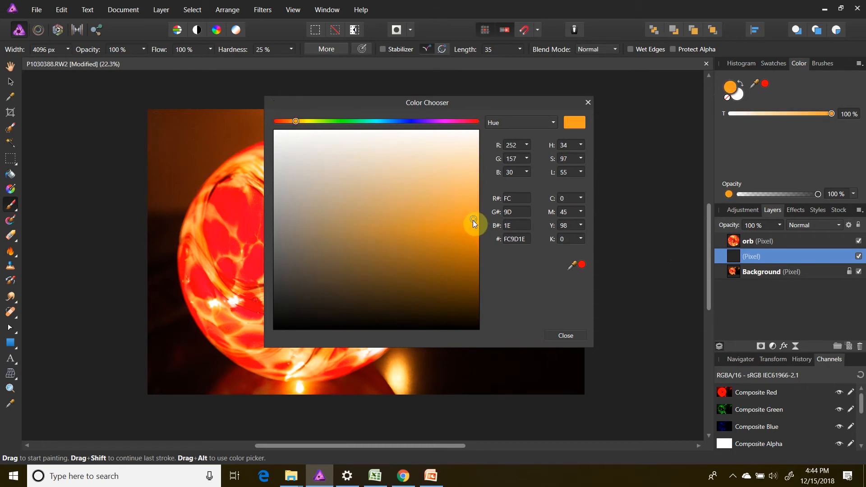
left_click_drag(529, 101, 800, 103)
Try large orange dabs on the empty layer, beside the ball and centred behind it, and undo them.
left_click(511, 176)
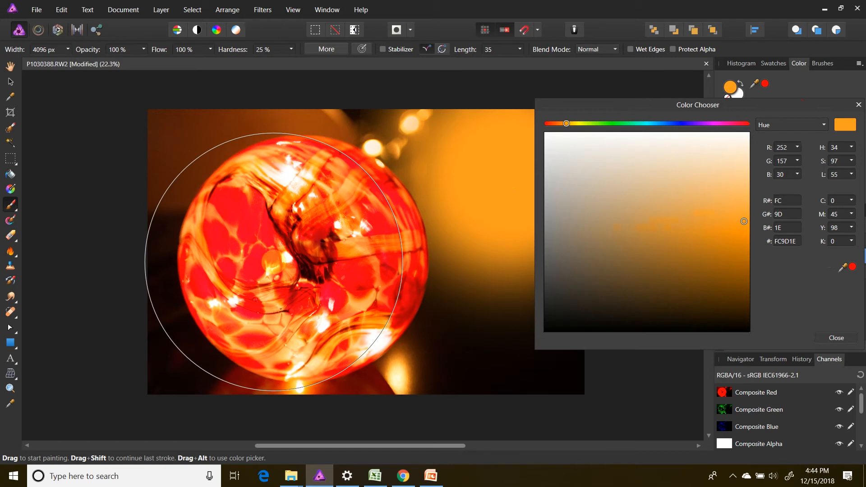
key("ctrl+z")
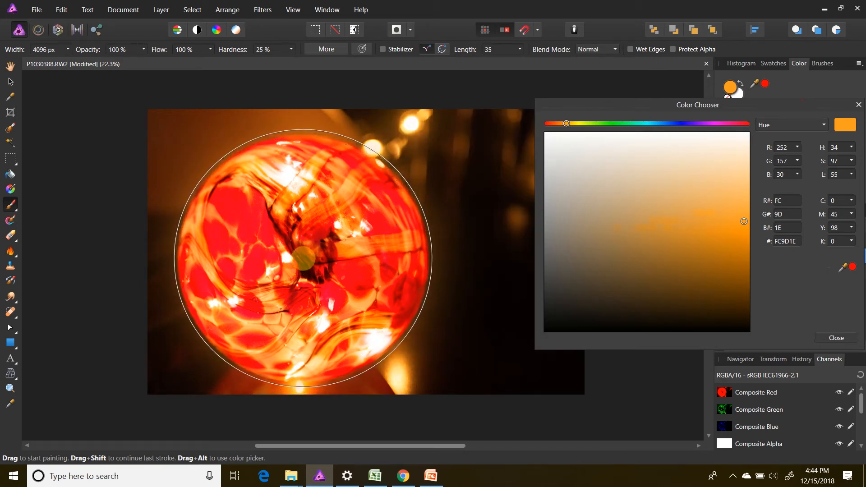
key("ctrl+z")
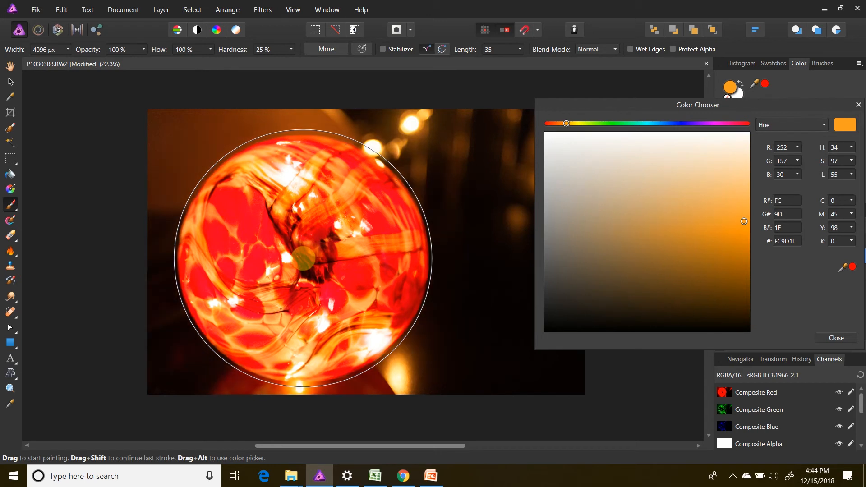
Lighten the brush colour to orange FFBA5E and dab a large soft glow centred behind the ball, undoing the stray dabs beside it.
left_click(745, 219)
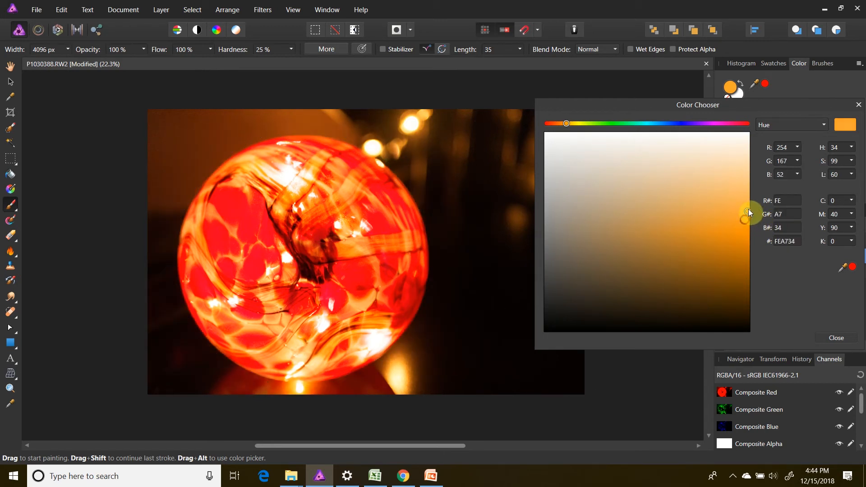
left_click_drag(748, 211, 749, 195)
left_click(454, 243)
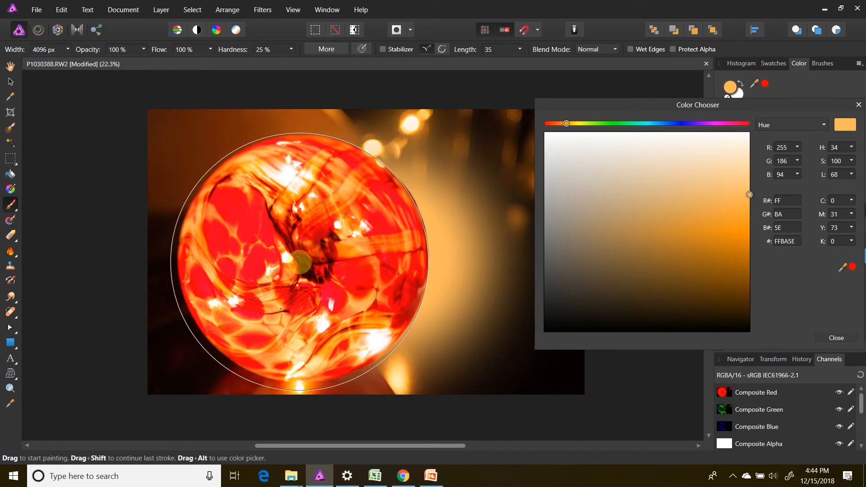
key("ctrl+z")
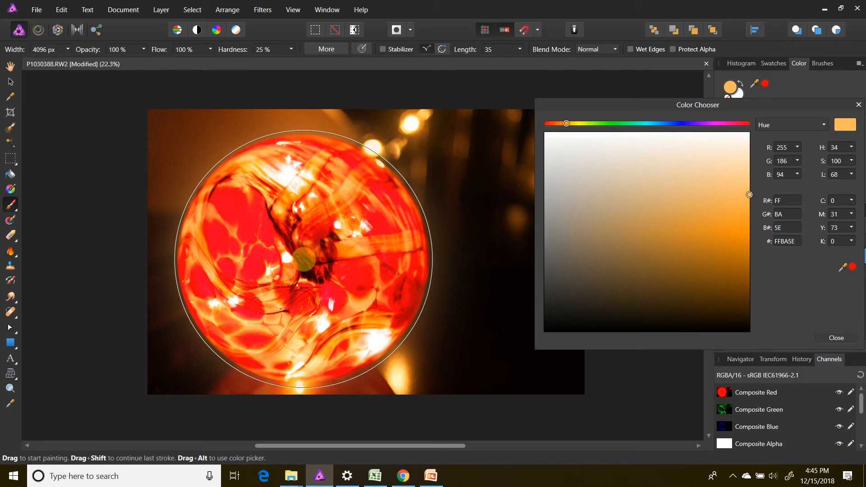
key("ctrl+z")
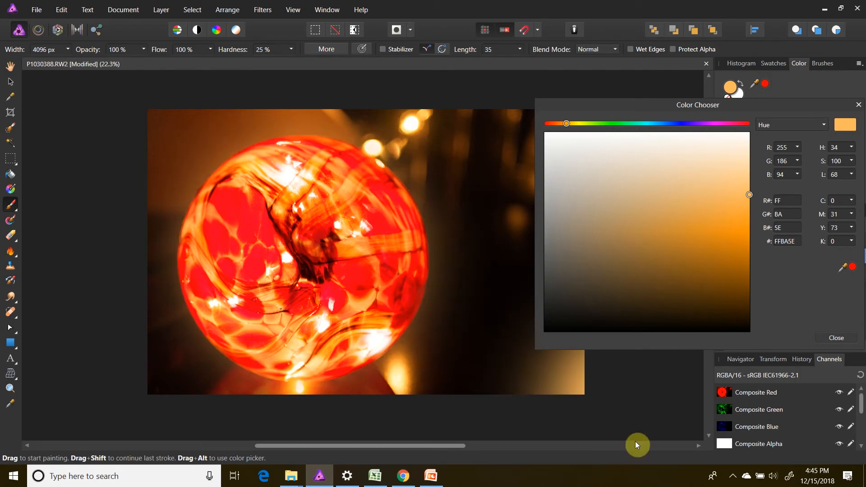
left_click(526, 350)
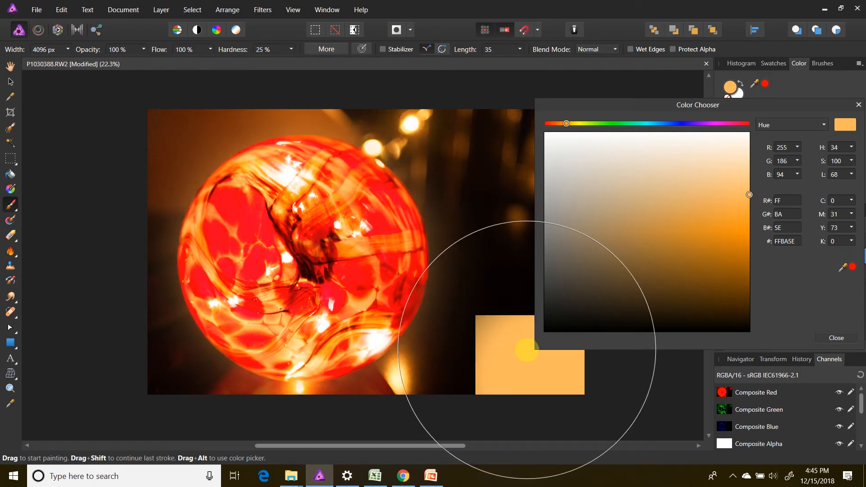
Close the Color Chooser, then enlarge the painted glow layer proportionally and re-centre it behind the ball.
left_click(11, 82)
left_click(150, 133)
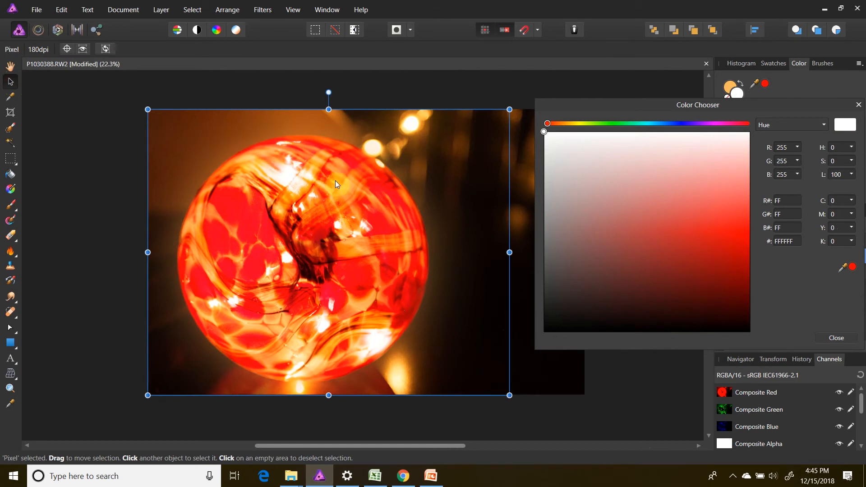
left_click(857, 104)
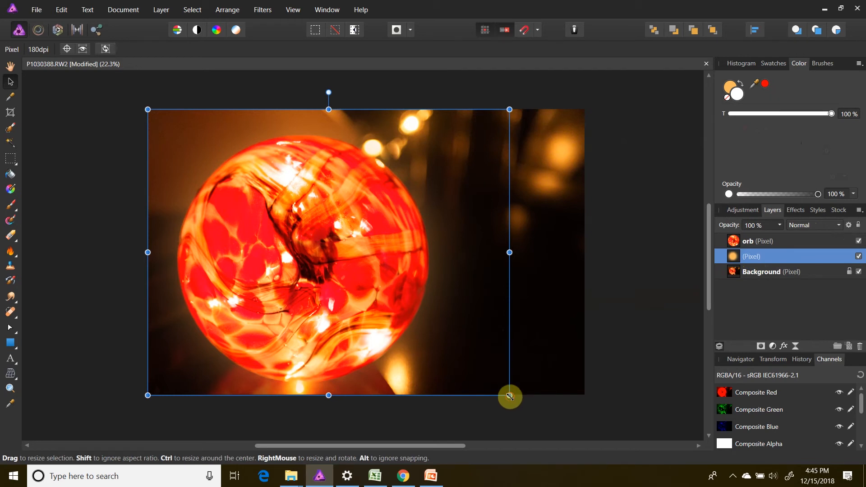
left_click_drag(510, 396, 551, 431)
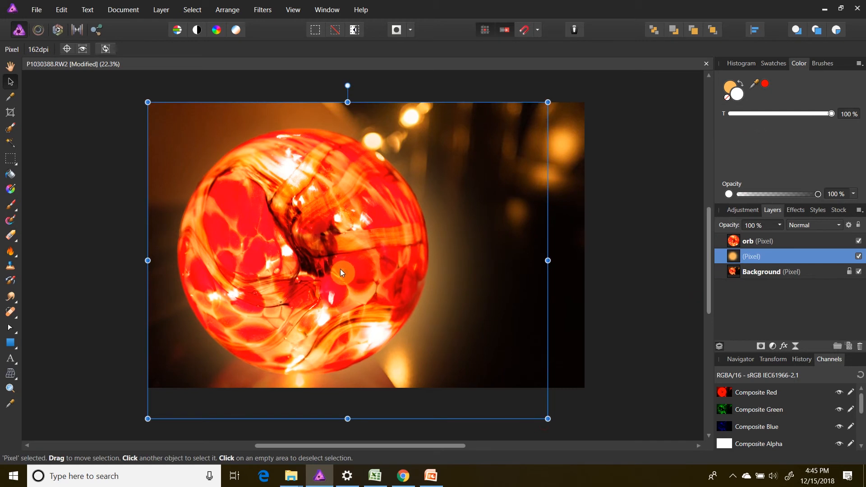
left_click_drag(340, 269, 332, 267)
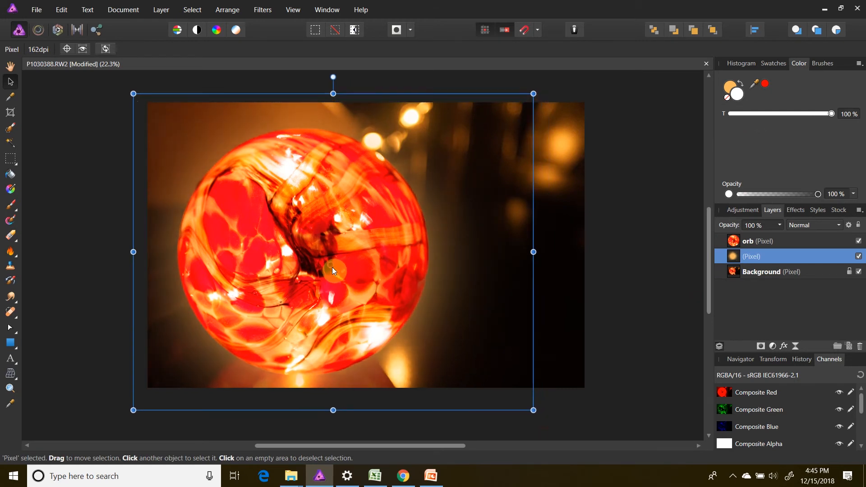
left_click(619, 223)
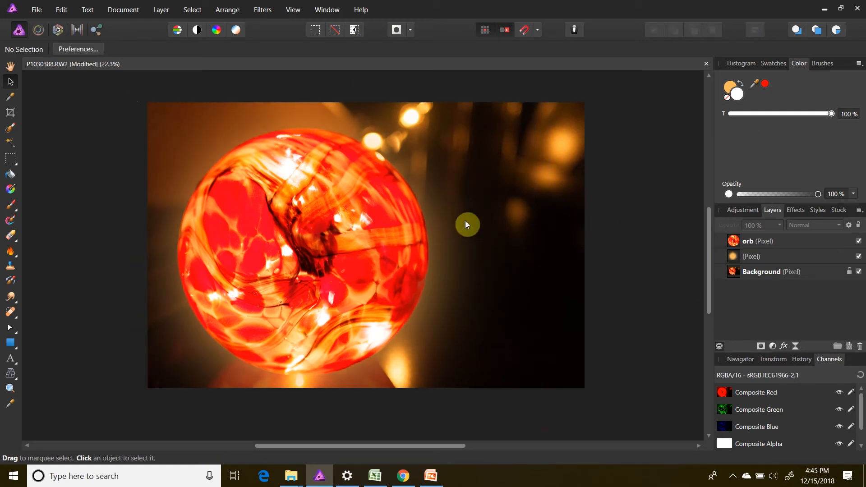
Set the glow layer's opacity to 90% and its blend mode to Color Dodge.
left_click(431, 220)
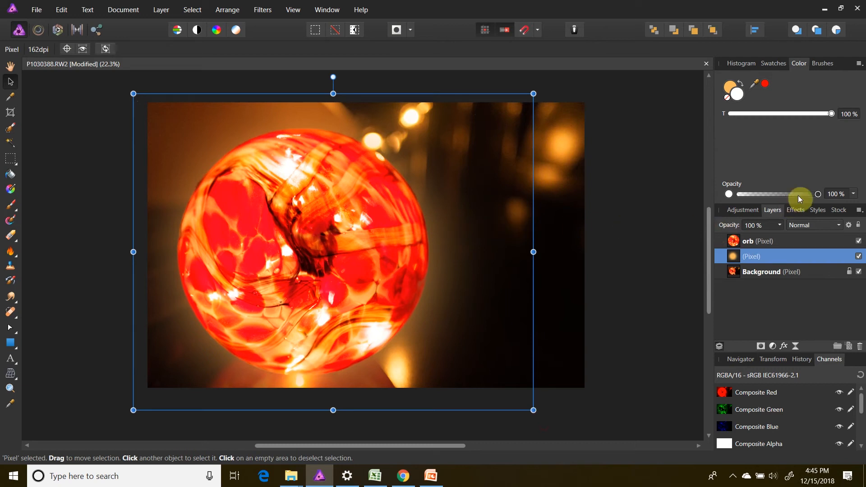
left_click(783, 225)
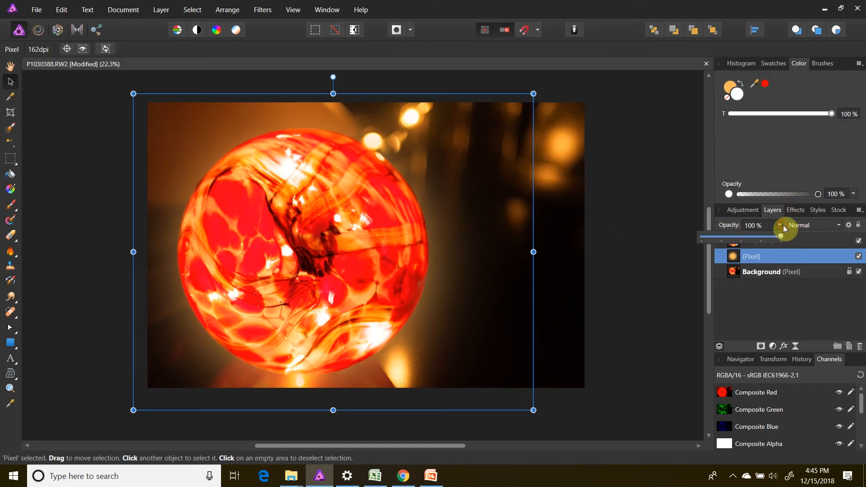
left_click_drag(762, 234, 791, 235)
left_click(839, 225)
left_click(838, 225)
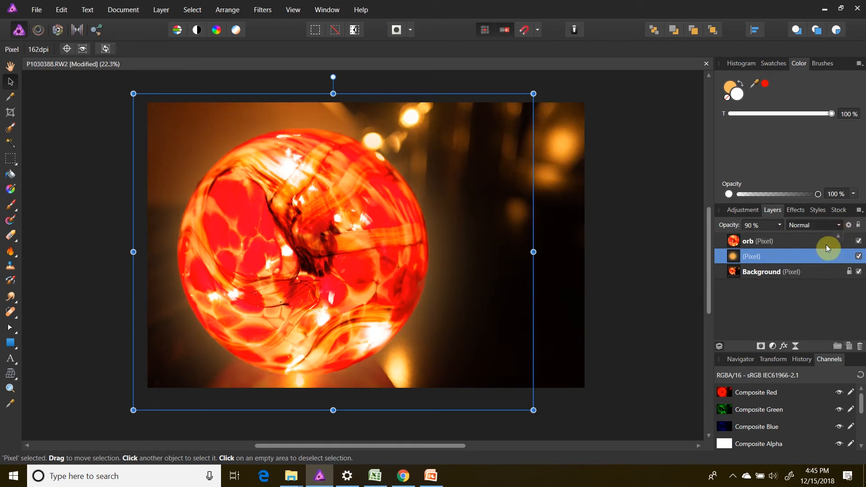
left_click(839, 226)
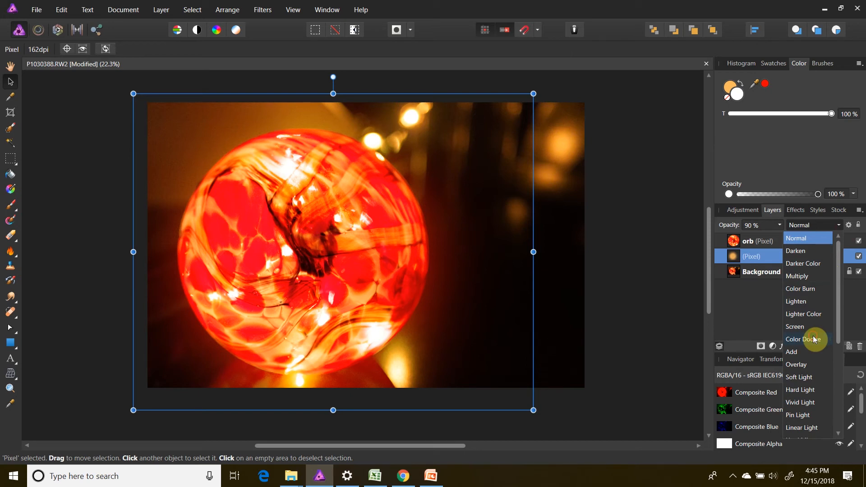
left_click(813, 338)
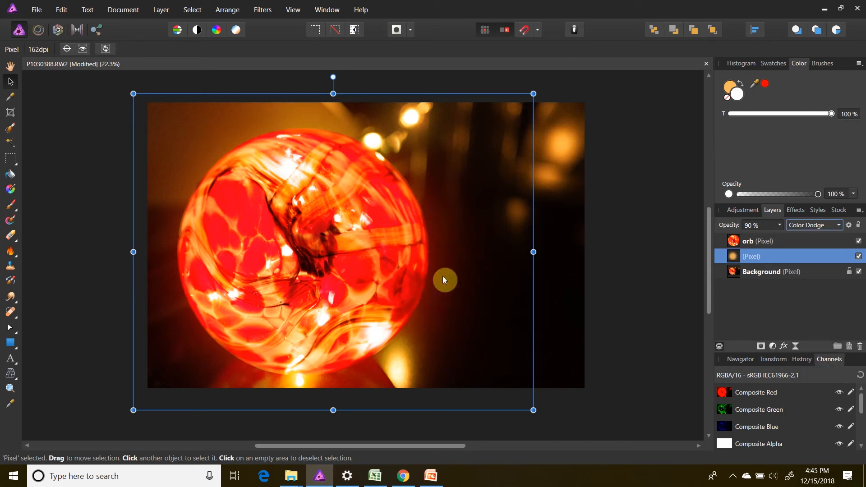
left_click(609, 142)
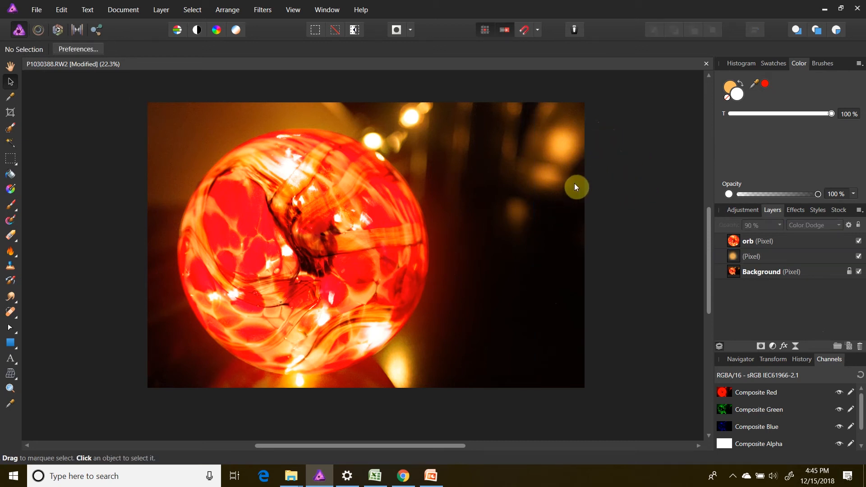
Add an empty pixel layer directly above the Background layer, outside the glow layer, and name it "flare".
left_click(848, 346)
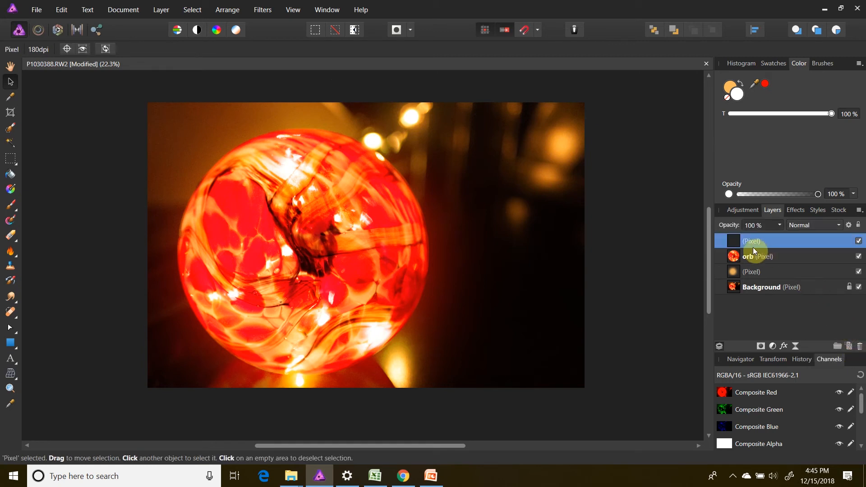
left_click_drag(733, 240, 748, 276)
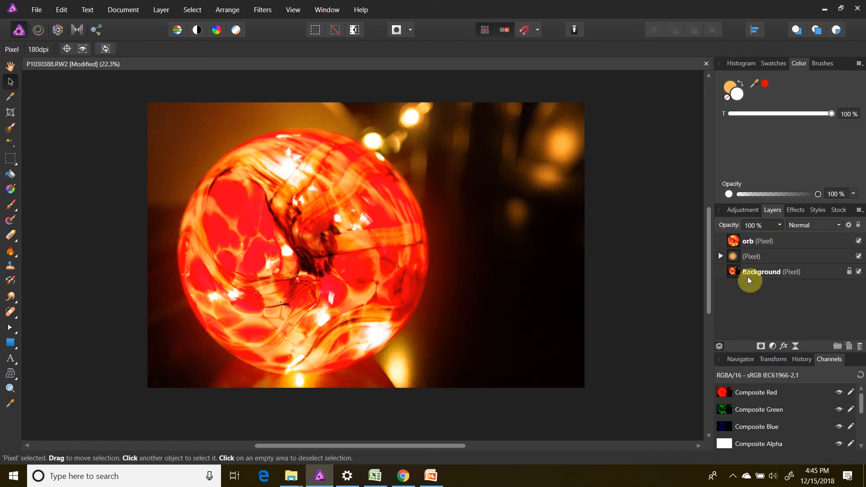
left_click(723, 256)
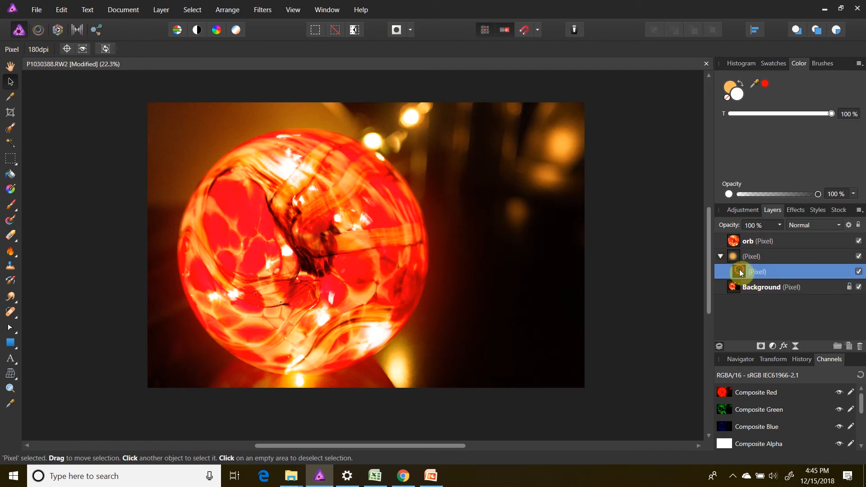
left_click_drag(723, 270, 721, 280)
double_click(747, 272)
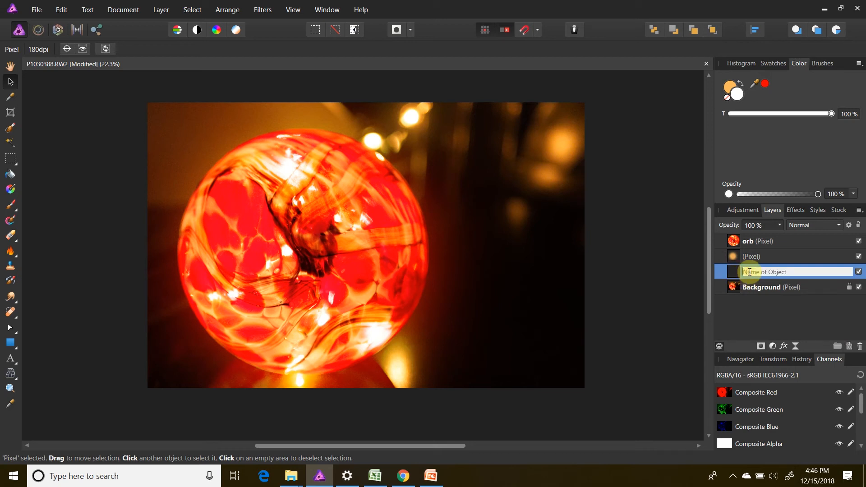
type("flare")
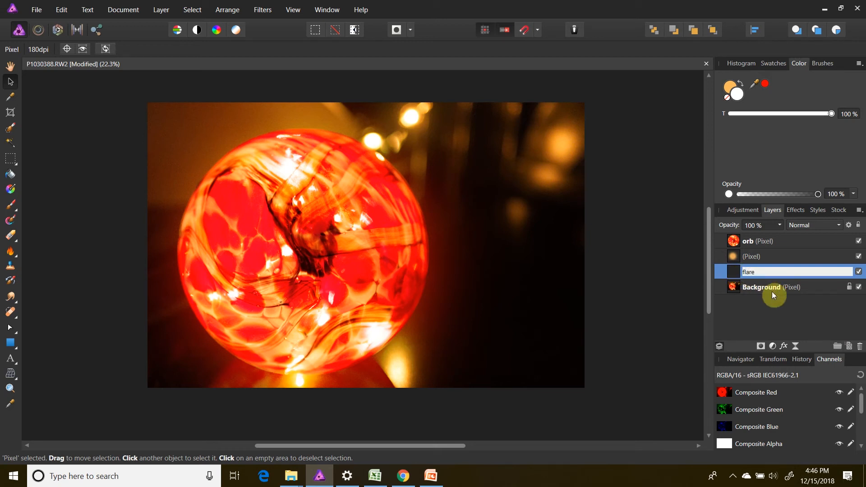
key("Return")
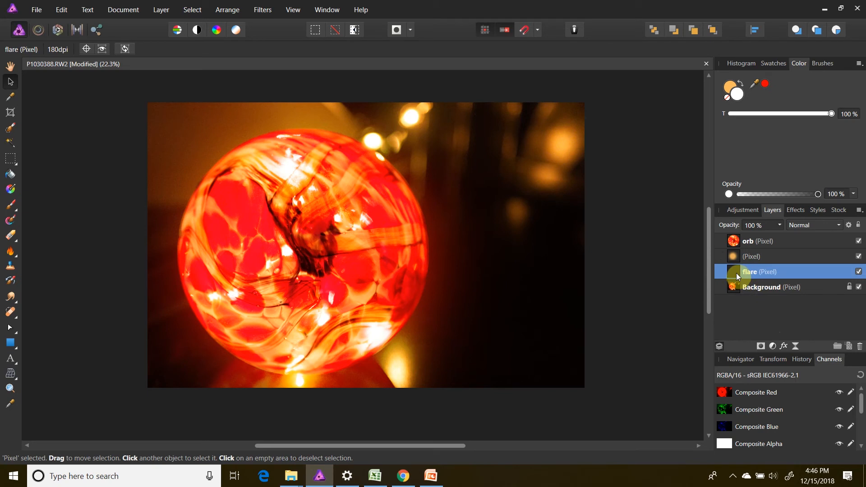
Ready the Paint Brush with the 800 px flare brush from the 7th Season Studios Pro Flare Pack 1 2 category.
left_click(813, 62)
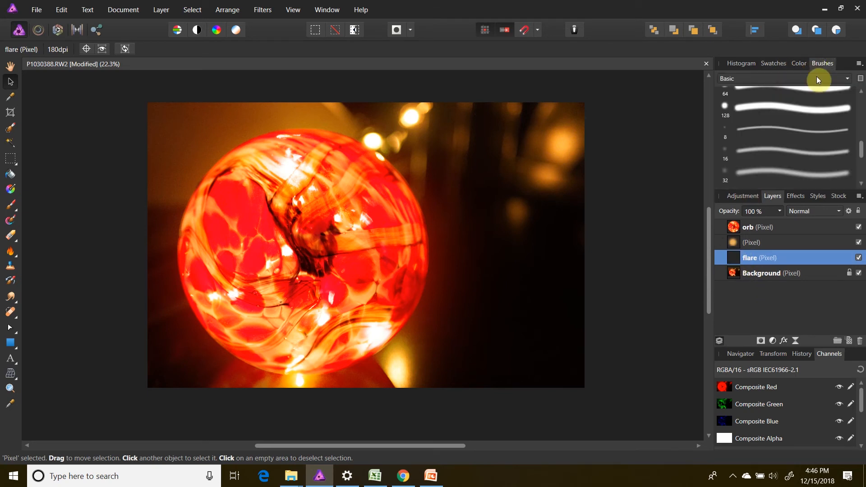
left_click(842, 79)
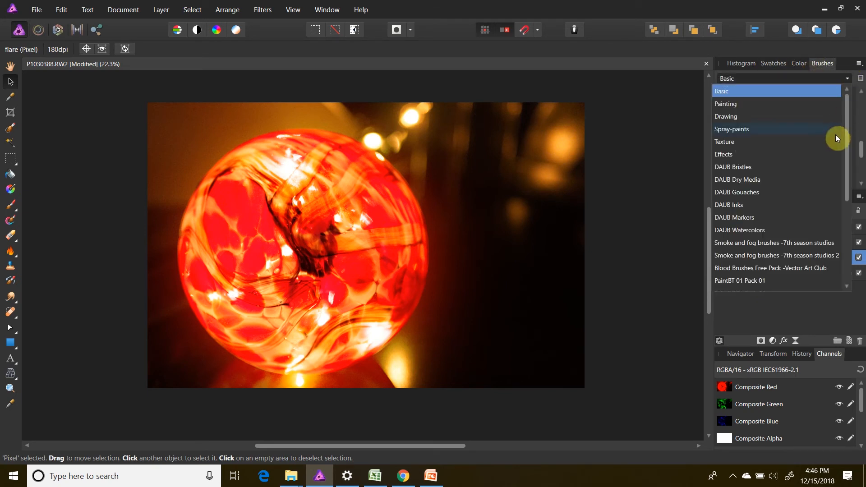
left_click_drag(848, 133, 848, 225)
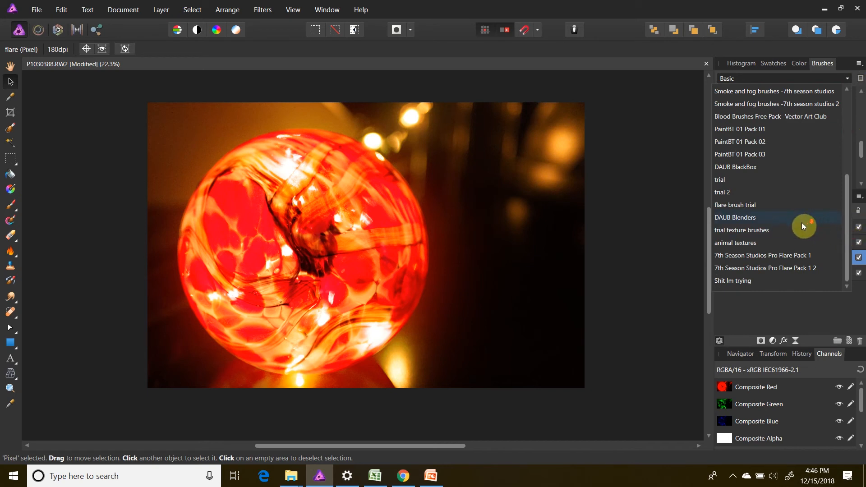
left_click(772, 269)
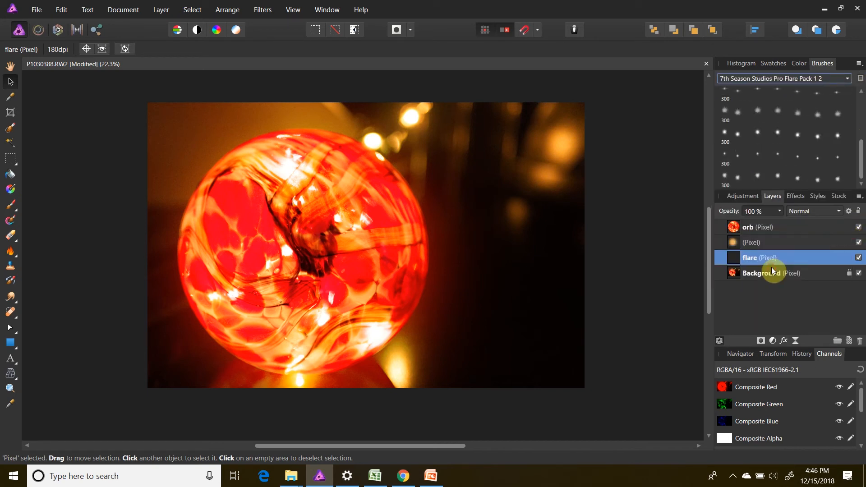
left_click(771, 132)
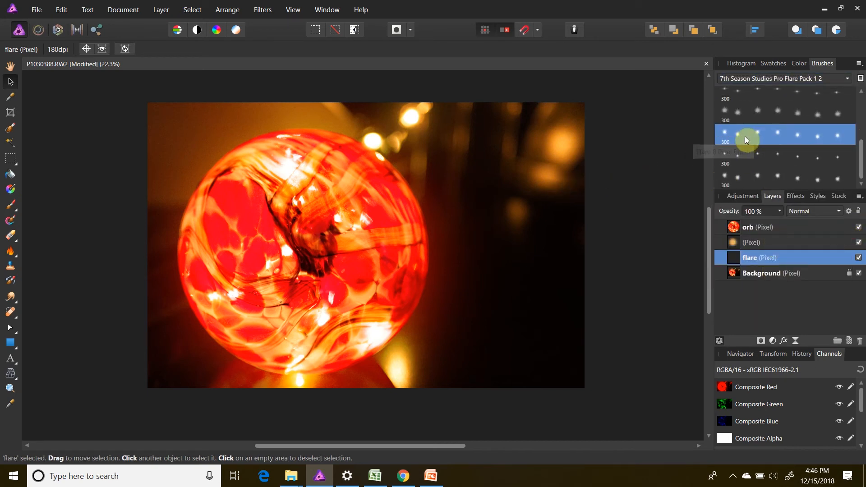
scroll(736, 135, "up", 2)
scroll(738, 131, "up", 1)
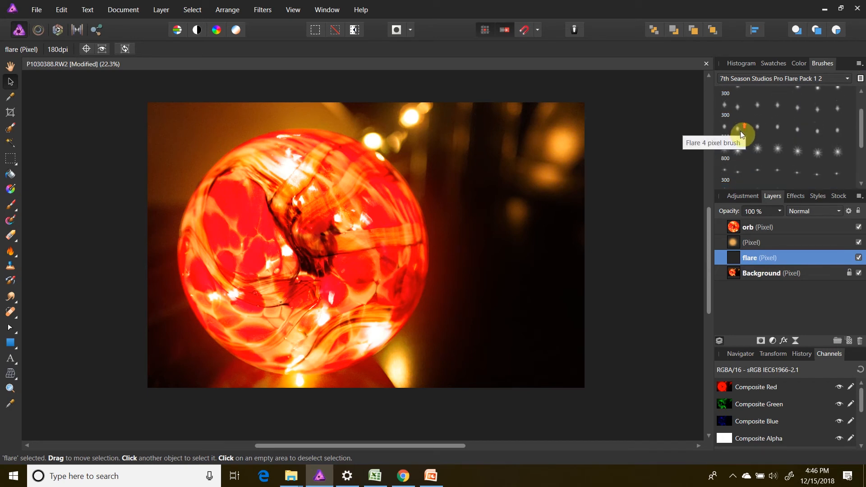
left_click(745, 154)
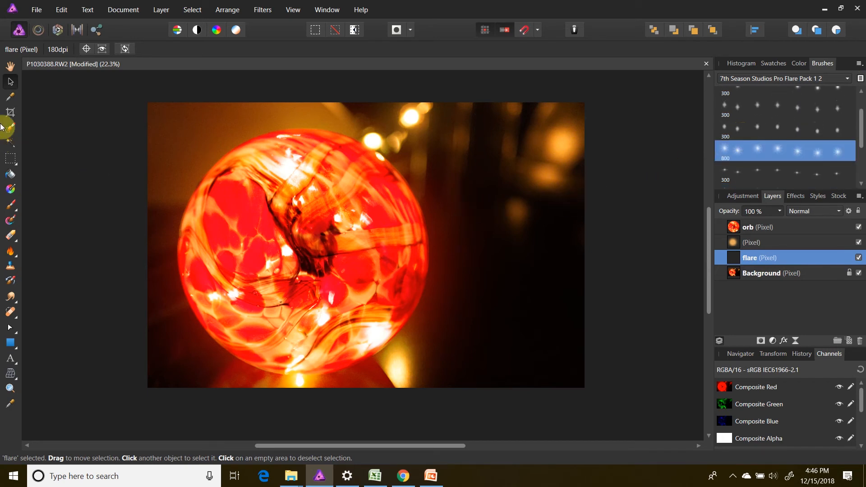
left_click(11, 204)
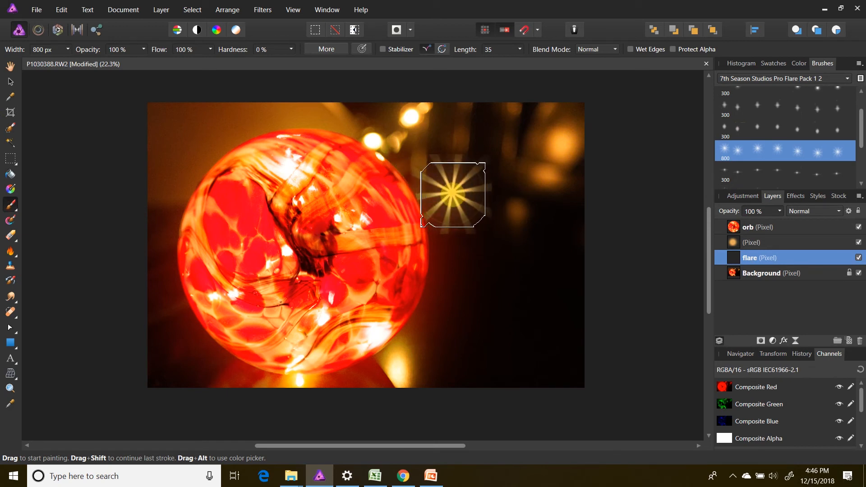
Enlarge the flare brush to 3721.9 px and stamp one flare over the bright bokeh light in the photo's upper right corner.
left_click(453, 195)
mouse_move(453, 195)
left_mouse_down()
mouse_move(506, 194)
mouse_move(532, 183)
left_mouse_up()
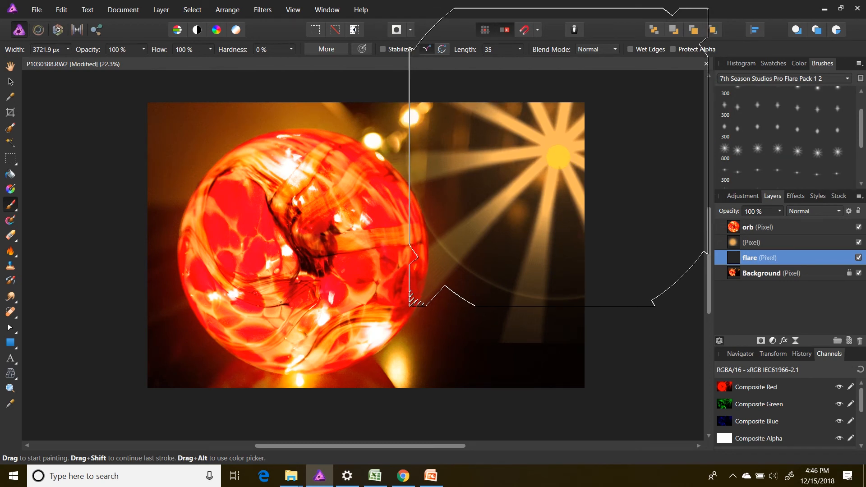
left_click(559, 156)
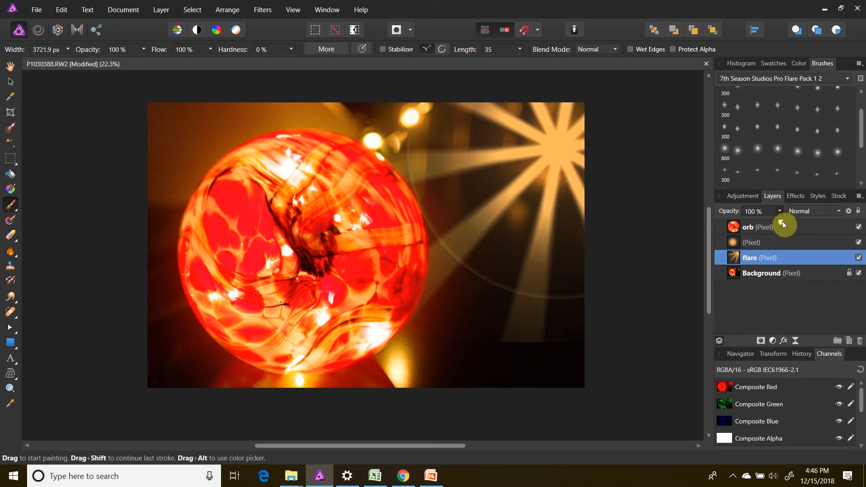
Set the flare layer's opacity to 35% and look through its blend modes, keeping Normal.
left_click_drag(781, 221, 729, 238)
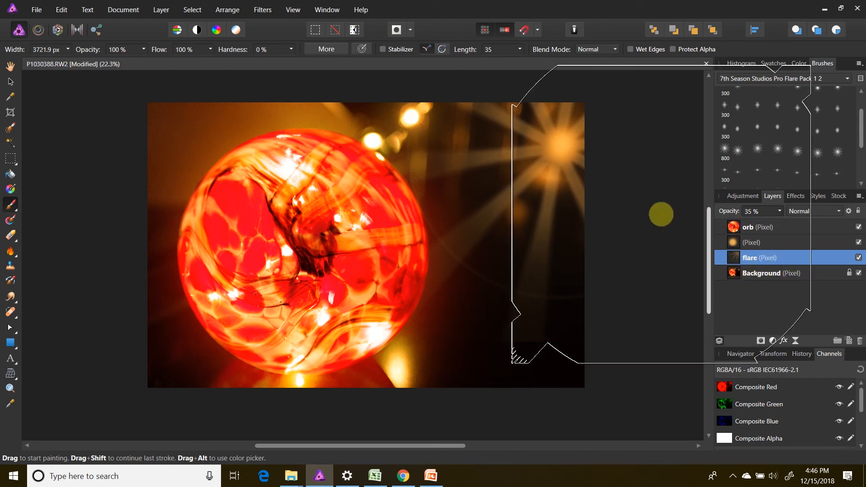
left_click(837, 210)
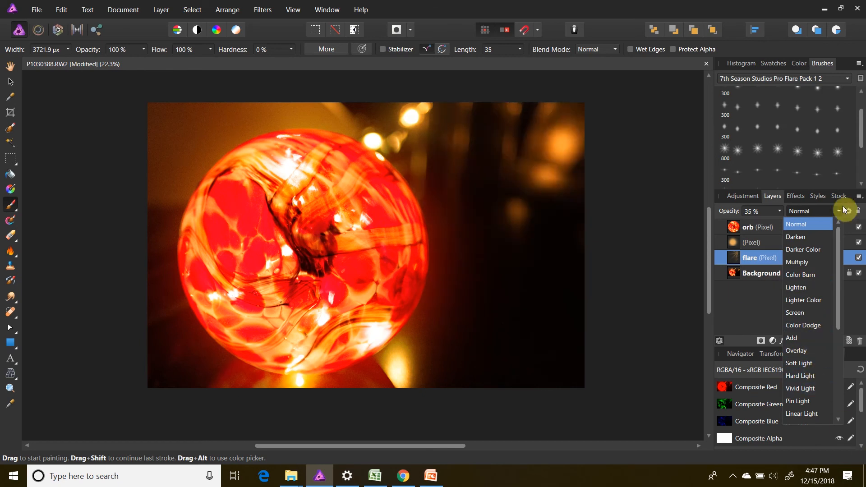
left_click(58, 14)
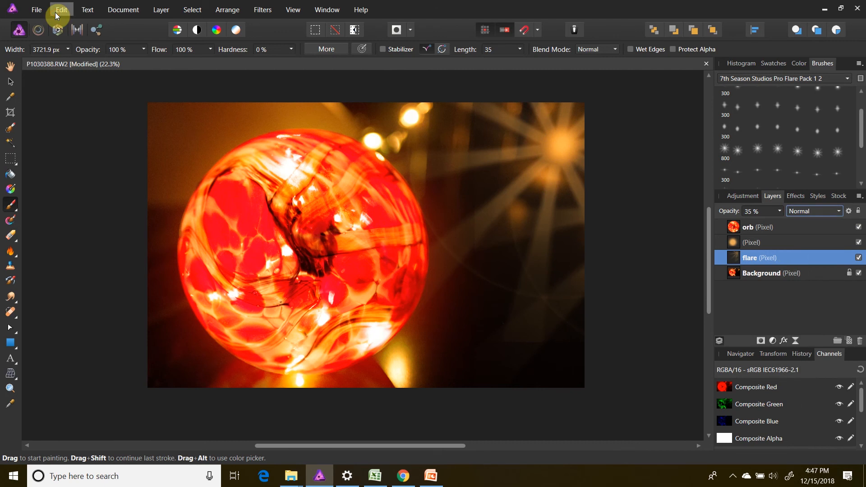
Switch to the Move tool, change the flare layer's blend mode to Hard Light, and deselect the layer.
left_click(56, 12)
left_click(56, 14)
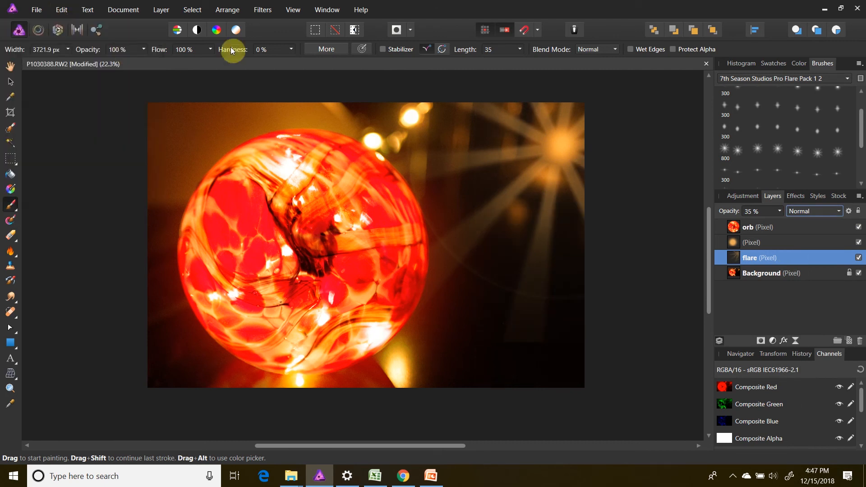
left_click(72, 96)
left_click(11, 81)
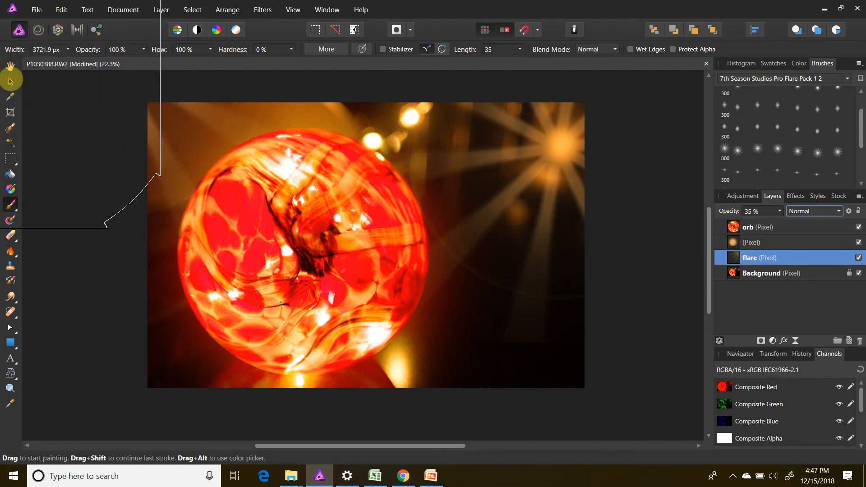
left_click(844, 216)
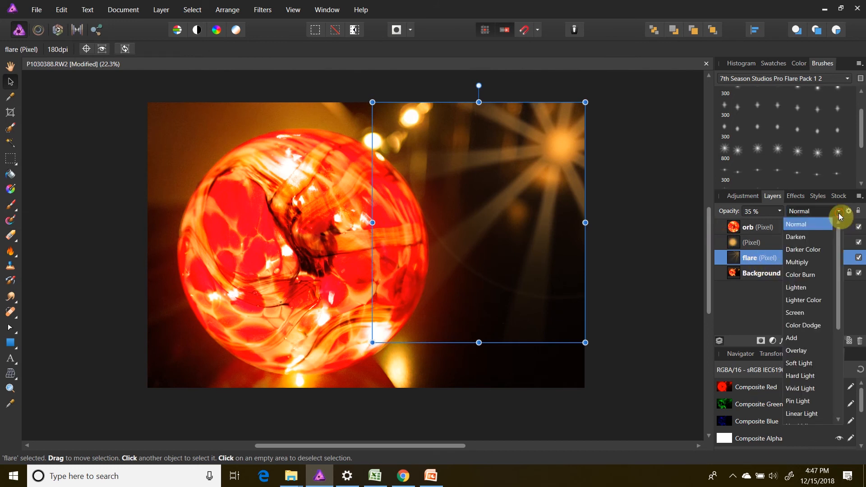
left_click(809, 375)
left_click(672, 228)
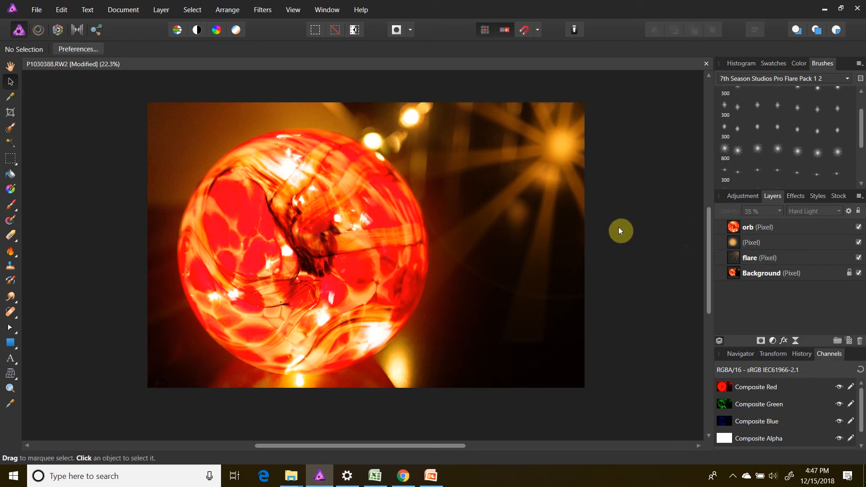
scroll(630, 286, "up", 1)
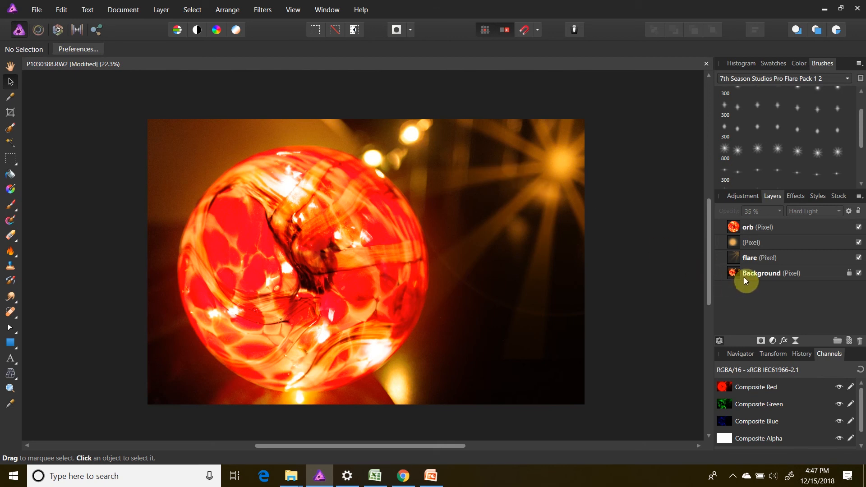
Review the opacity and blend mode of the unnamed glow, flare, orb and Background layers one by one.
left_click(750, 244)
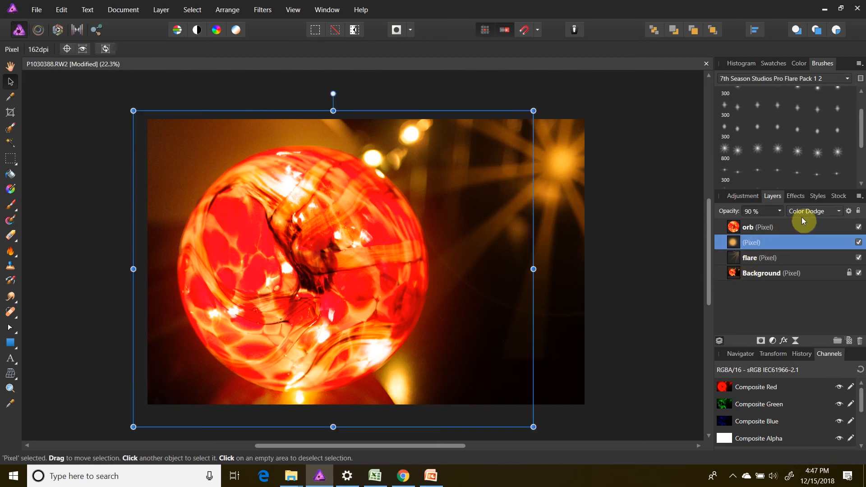
left_click(749, 261)
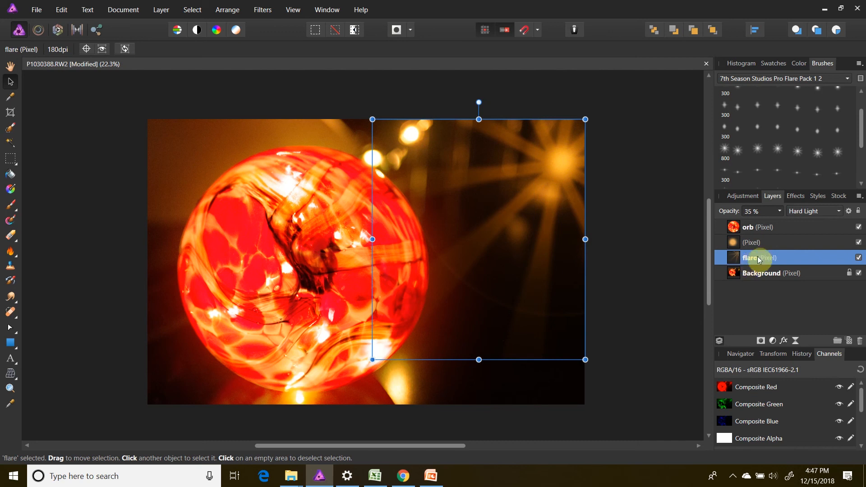
left_click(733, 229)
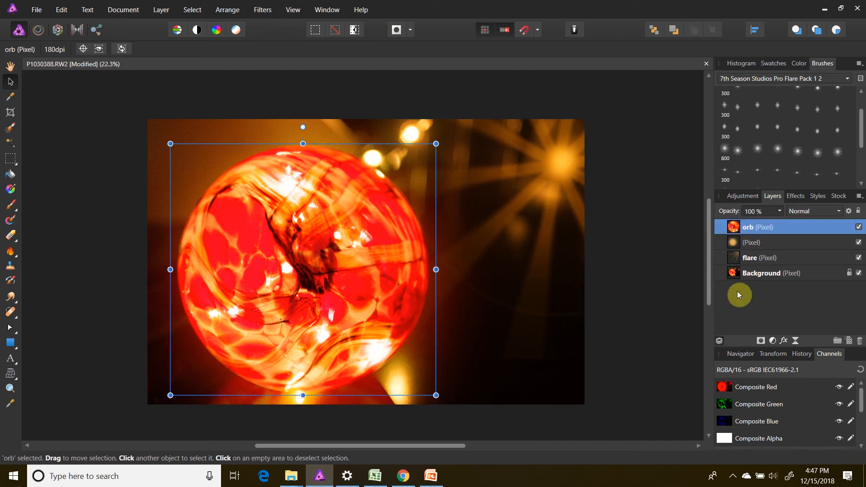
left_click(756, 276)
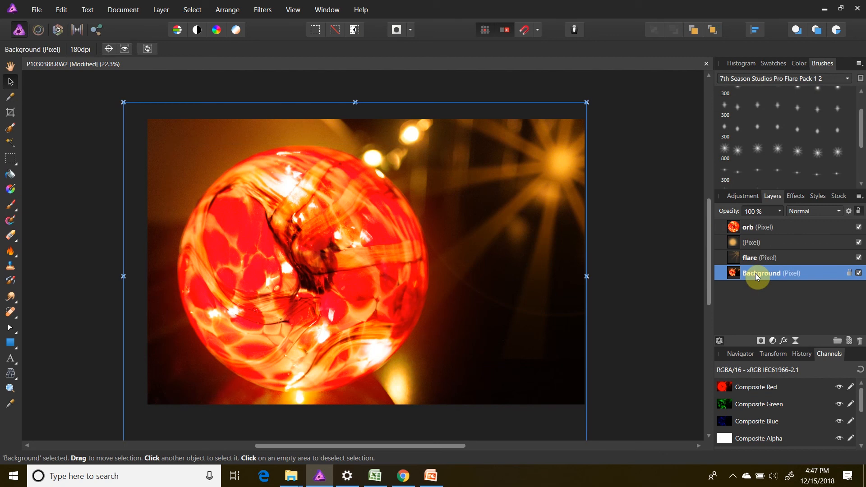
Save the document as Affinity file "working file for download" in the Dwnld subfolder of the Desktop folder "00-XX Raw to complete working with light and depth".
left_click(35, 9)
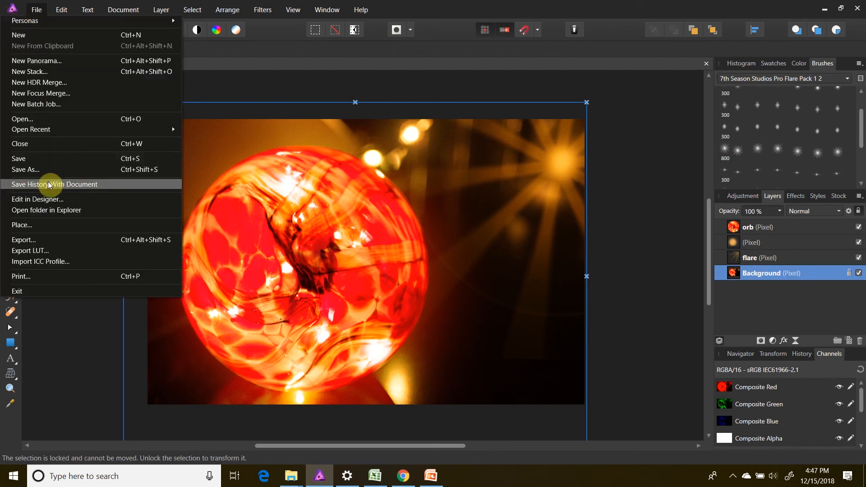
left_click(47, 159)
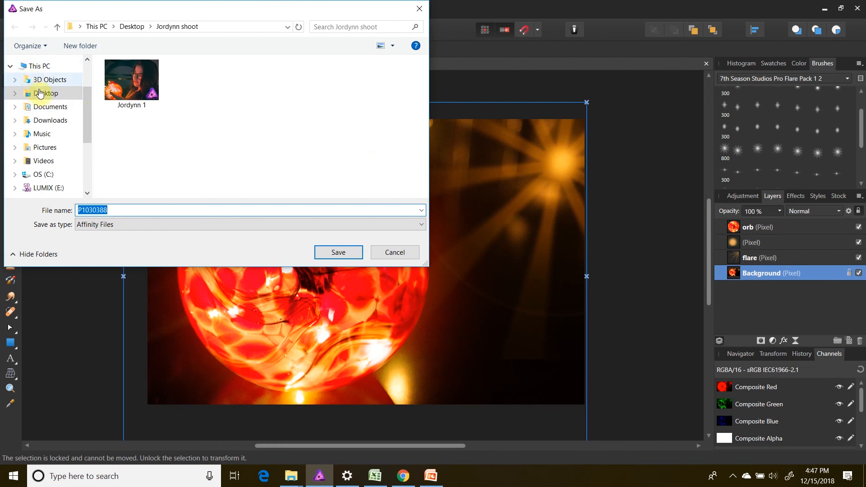
left_click(39, 93)
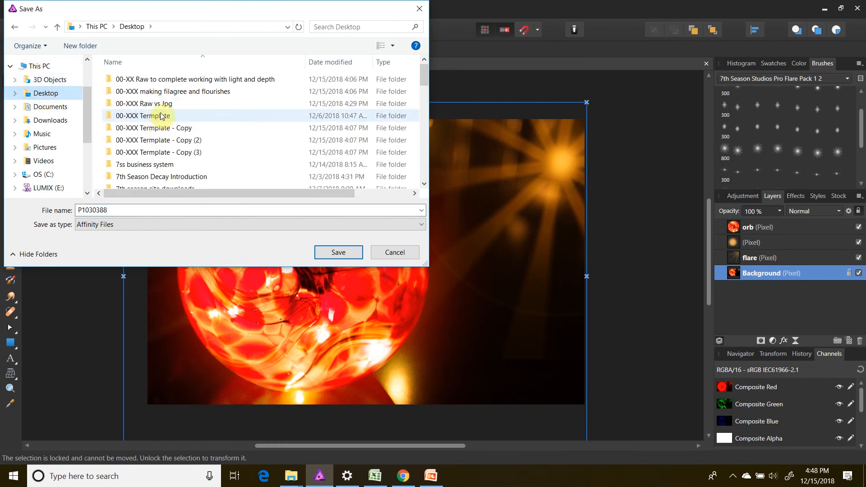
double_click(164, 79)
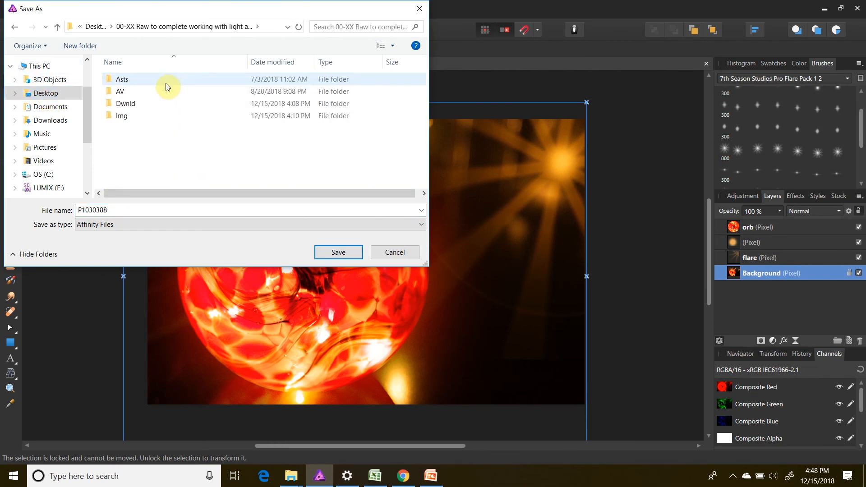
double_click(122, 104)
left_click(111, 210)
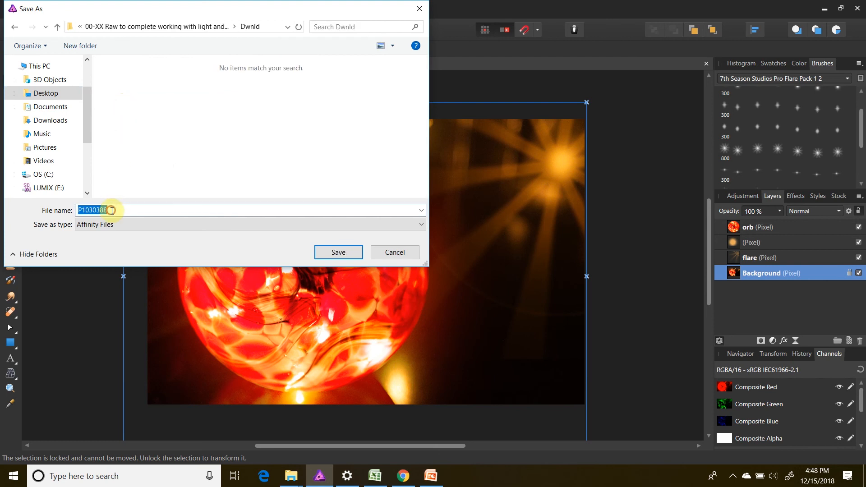
type("wo")
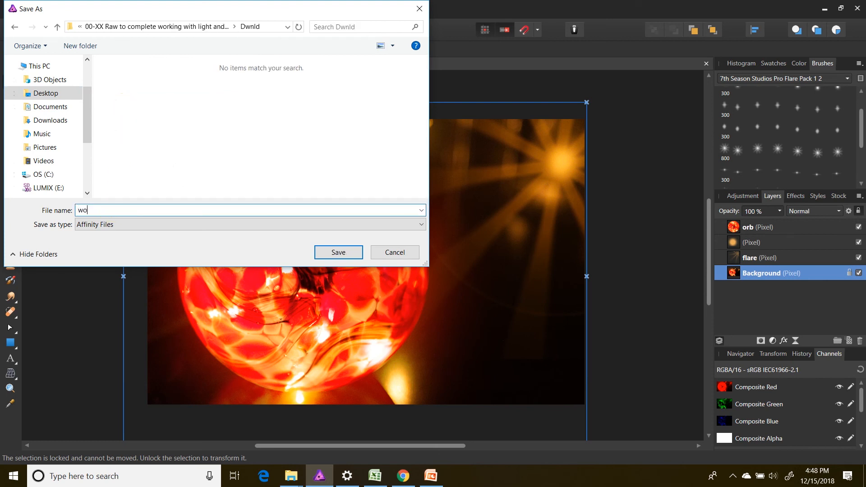
type("rking file for download")
left_click(338, 253)
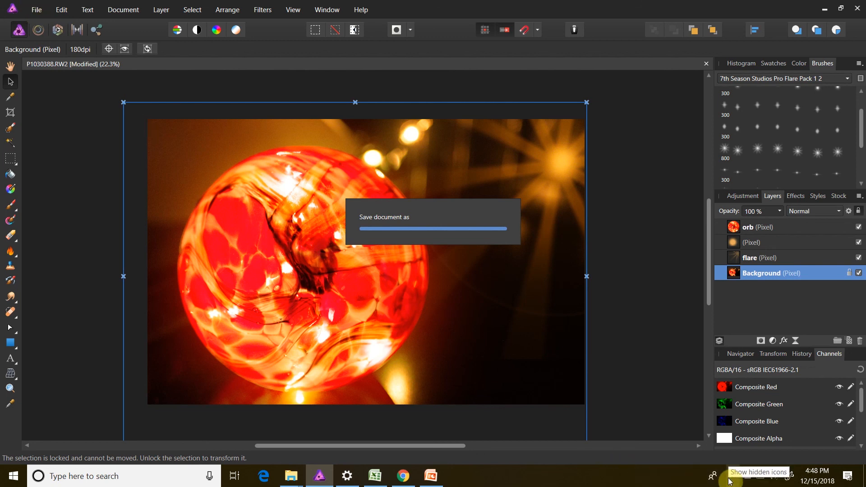
Export the whole document as a JPEG at quality 85 to the Dwnld folder, named "finished jpg".
left_click(37, 13)
left_click(53, 239)
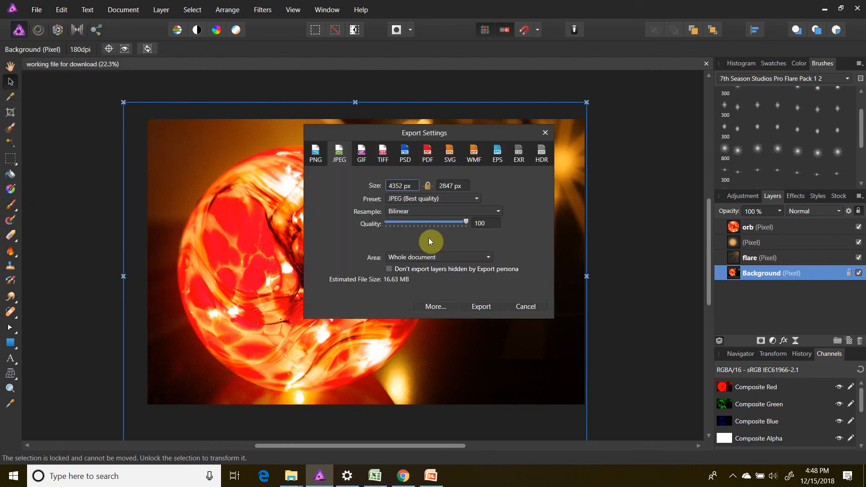
left_click_drag(464, 220, 454, 222)
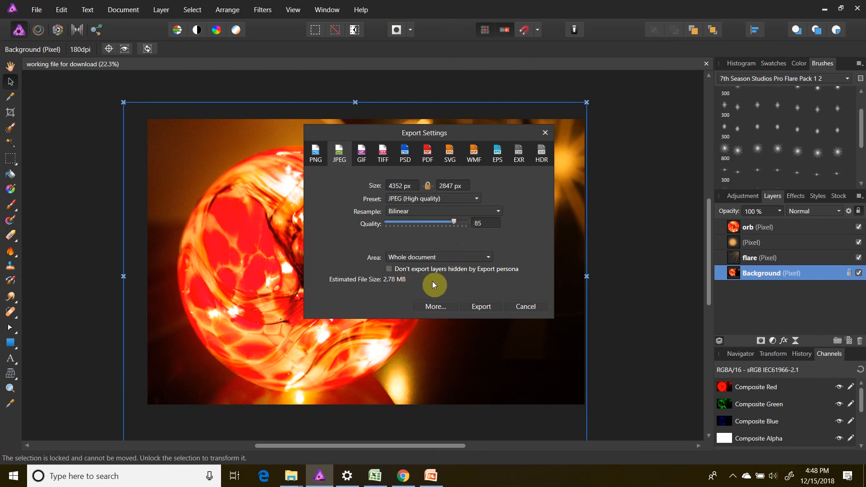
left_click(479, 305)
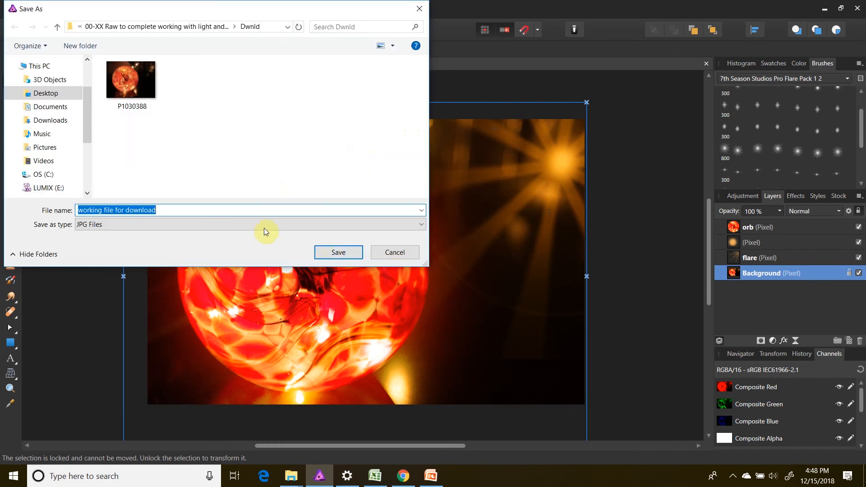
type("finish")
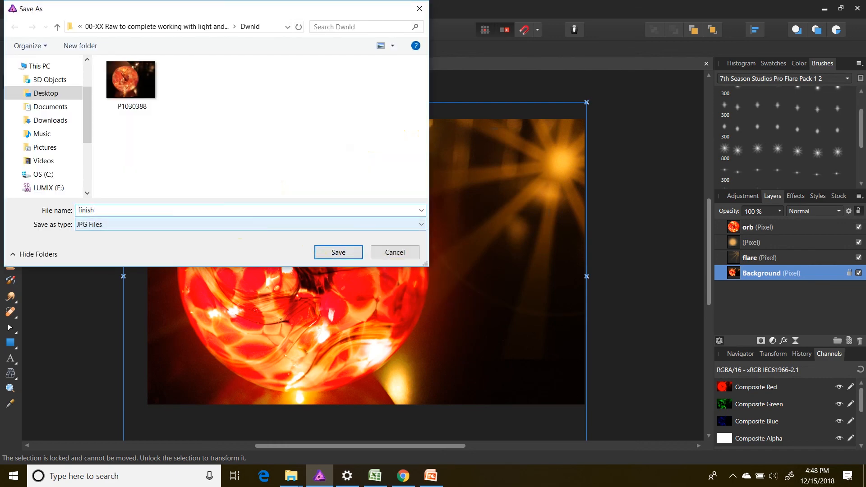
type("ed jpg")
left_click(328, 256)
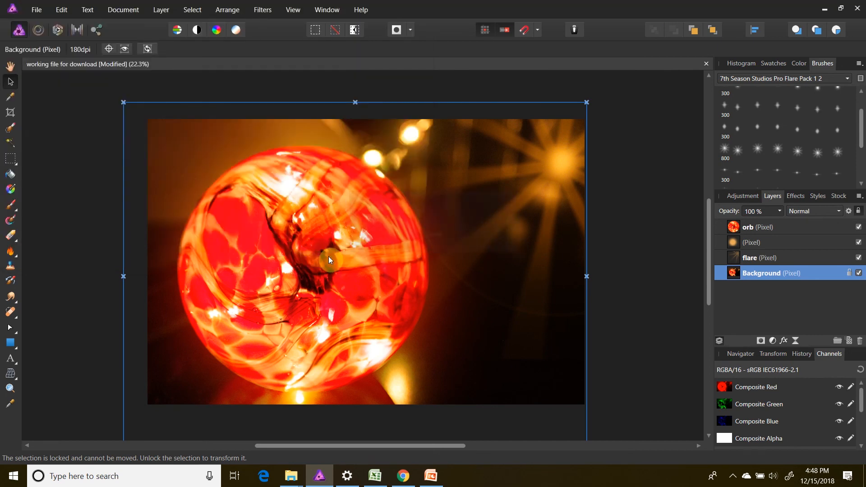